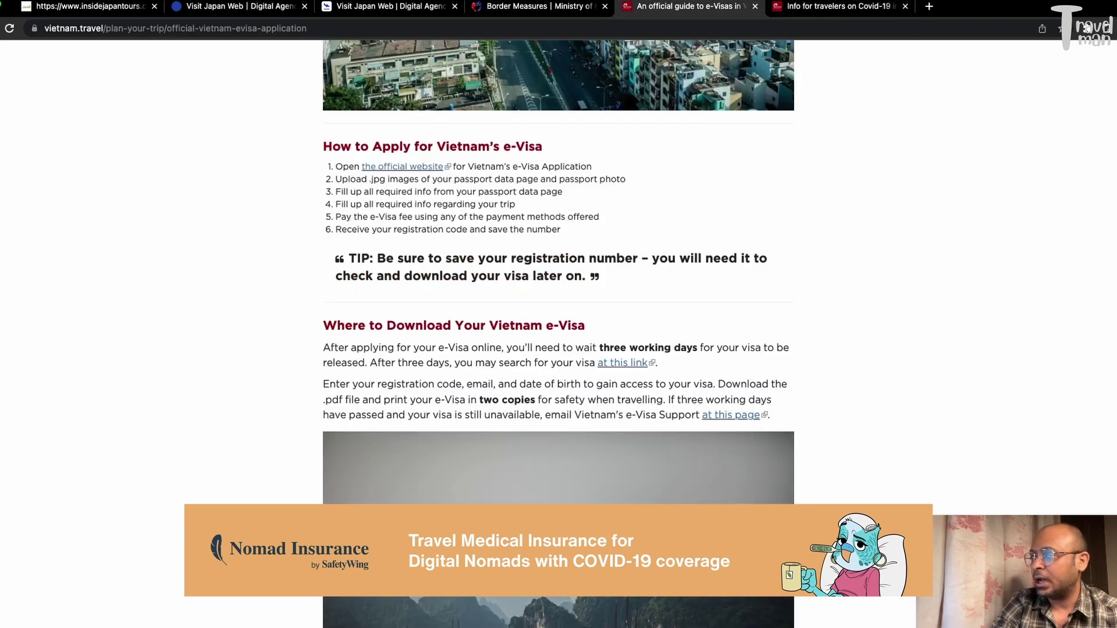
pyautogui.scroll(3, 559, 332)
pyautogui.scroll(15, 559, 334)
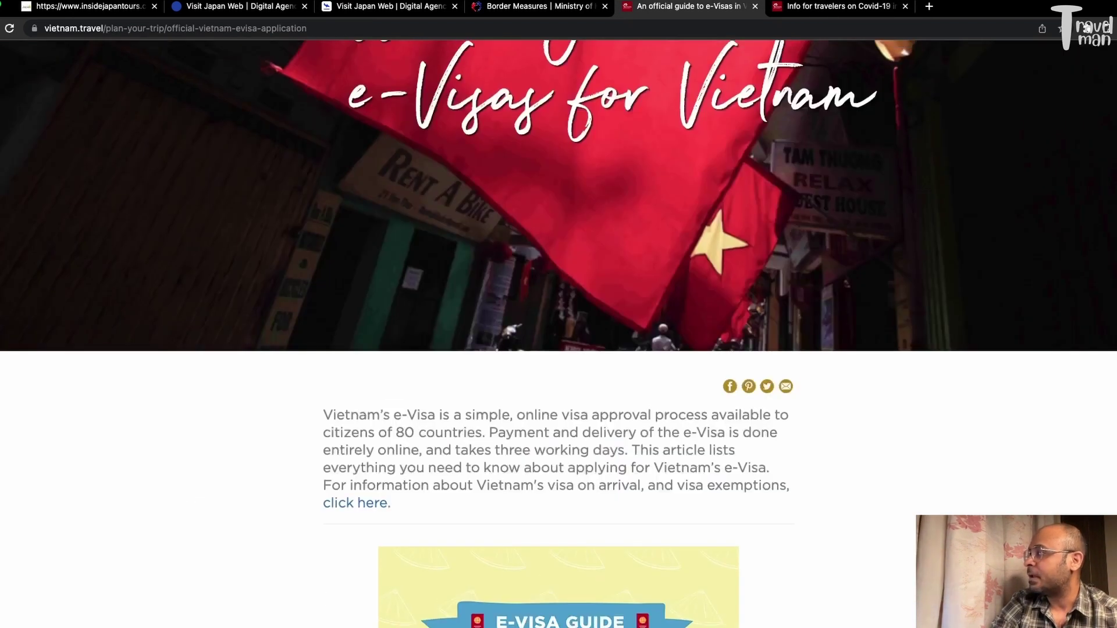
pyautogui.scroll(1, 872, 372)
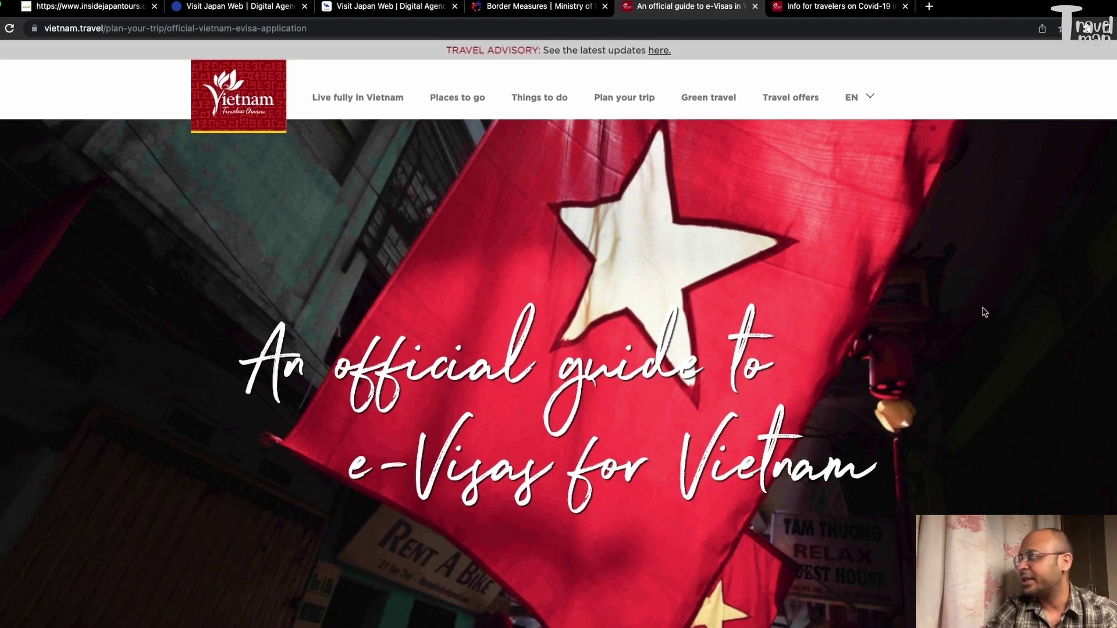
pyautogui.scroll(-6, 559, 334)
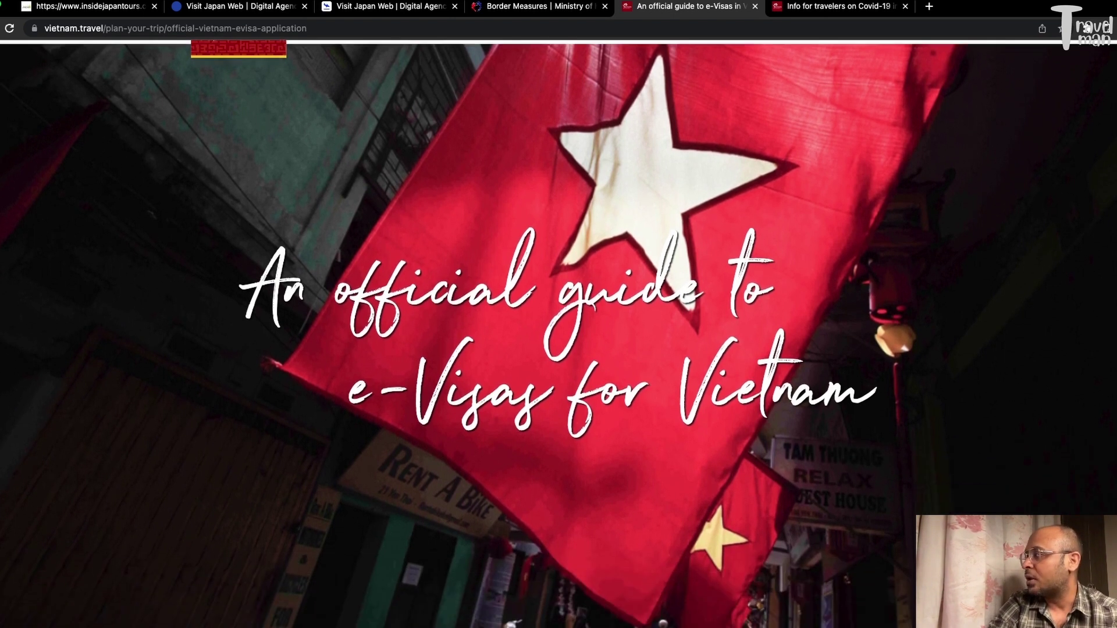
pyautogui.scroll(-8, 558, 334)
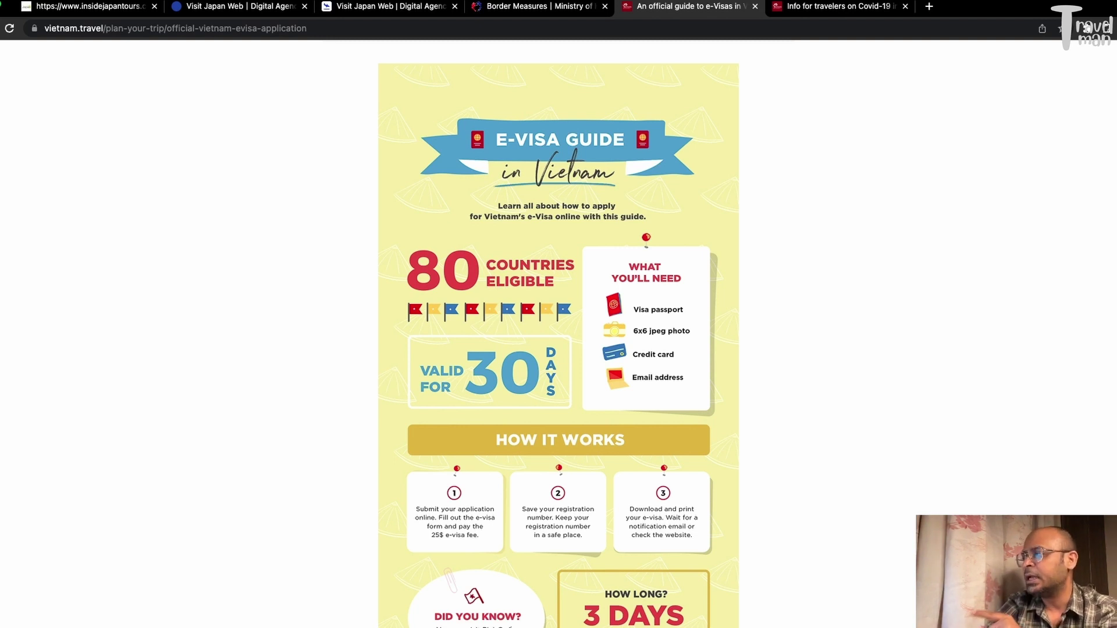
pyautogui.scroll(-6, 558, 333)
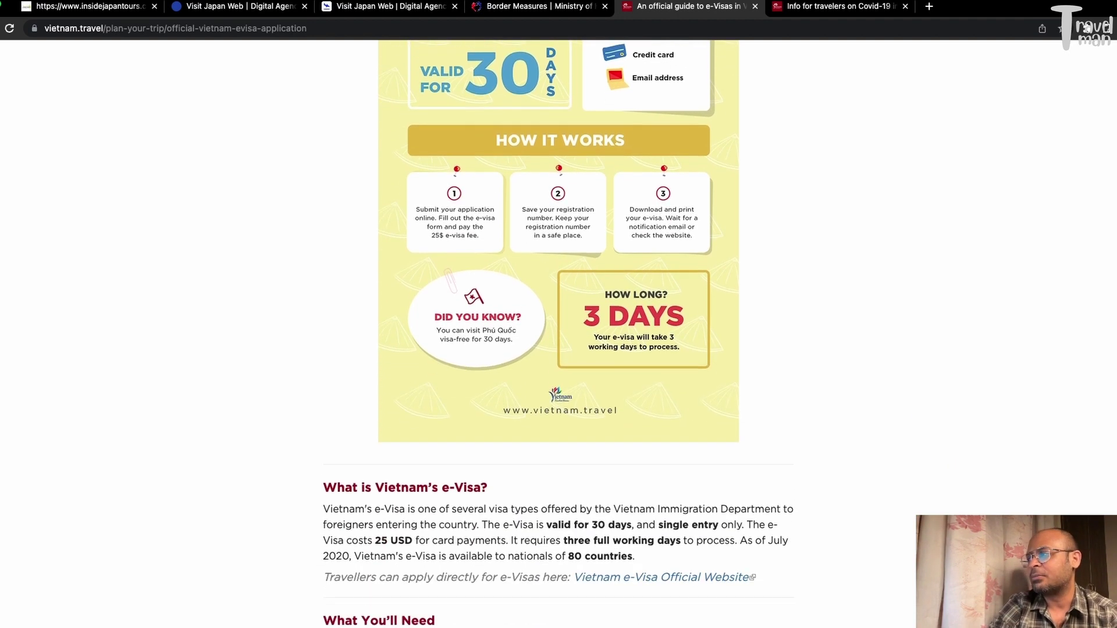
pyautogui.scroll(-1, 559, 334)
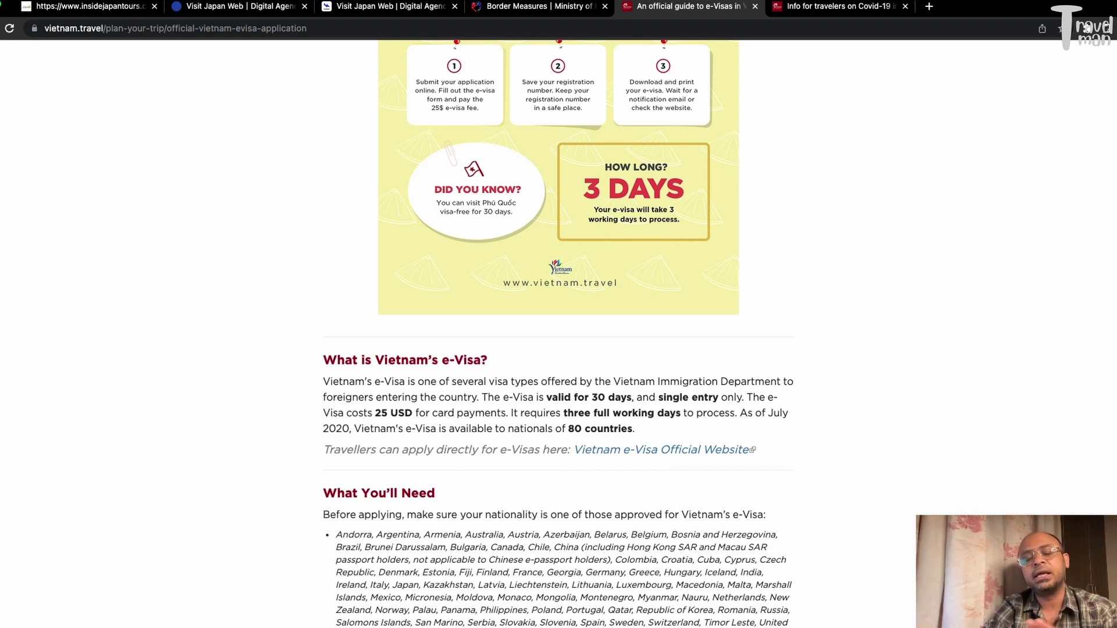
pyautogui.scroll(-7, 559, 334)
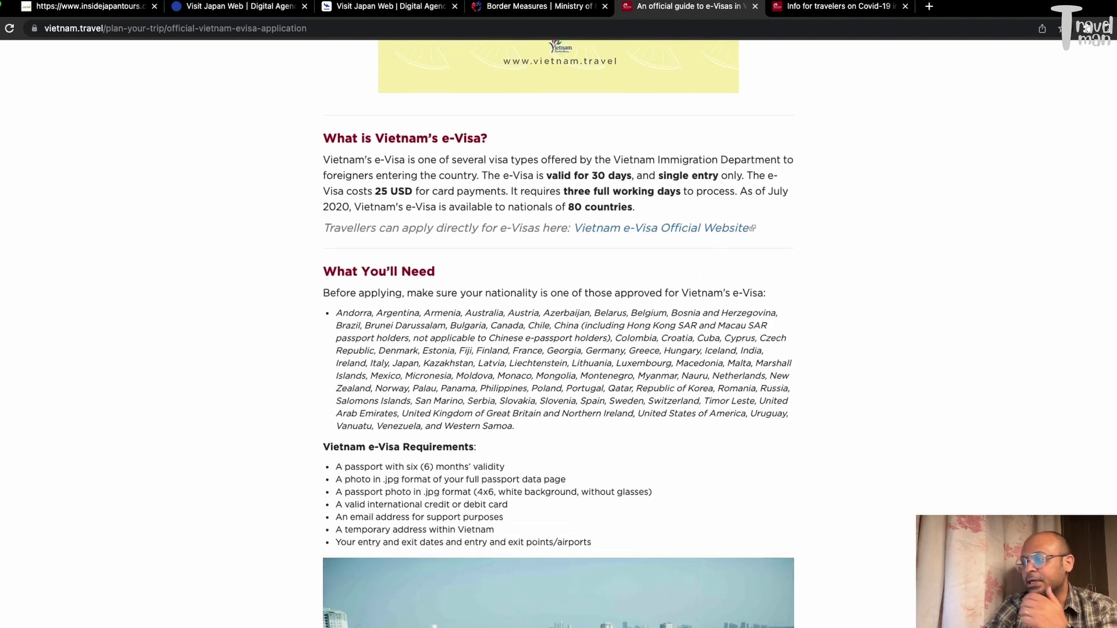
pyautogui.scroll(-10, 559, 334)
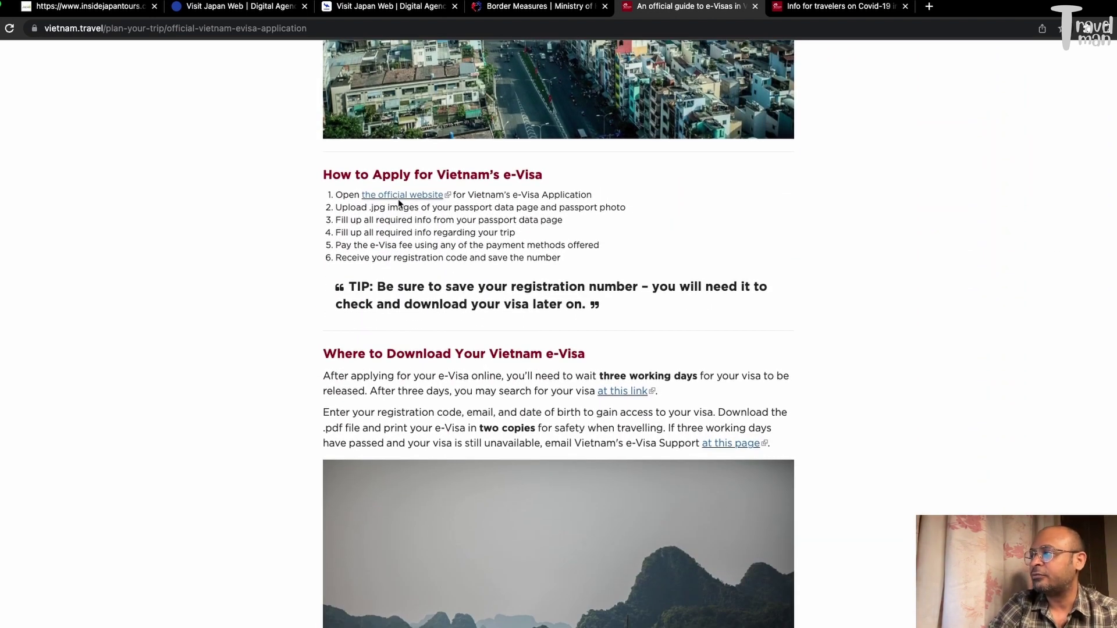
# Open the official e-Visa website and go to the For Foreigners application page
pyautogui.click(378, 196)
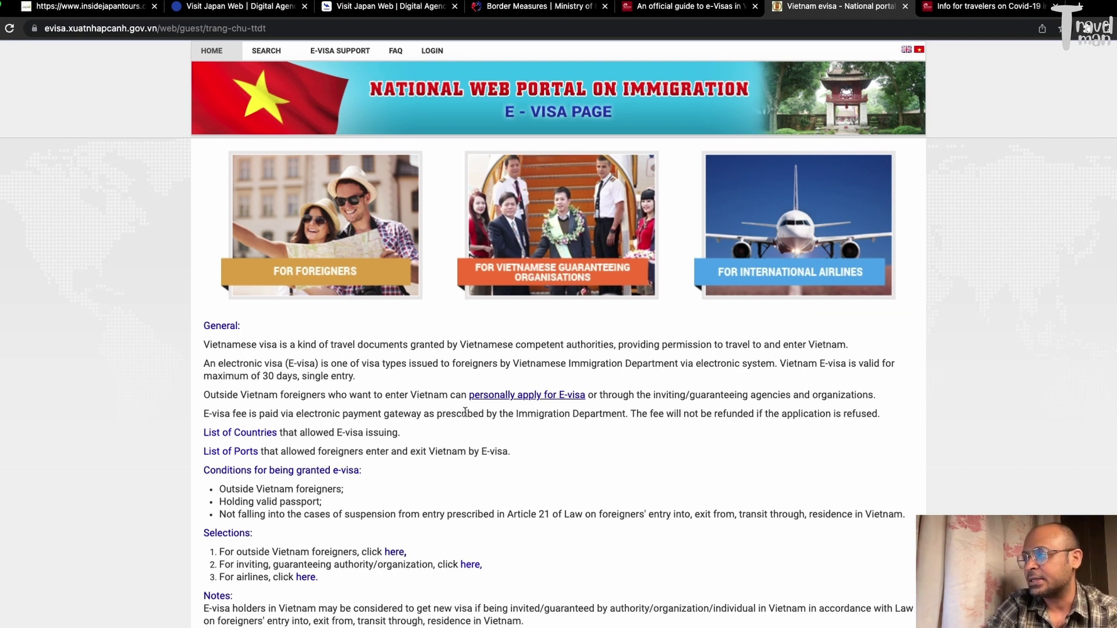
pyautogui.click(345, 273)
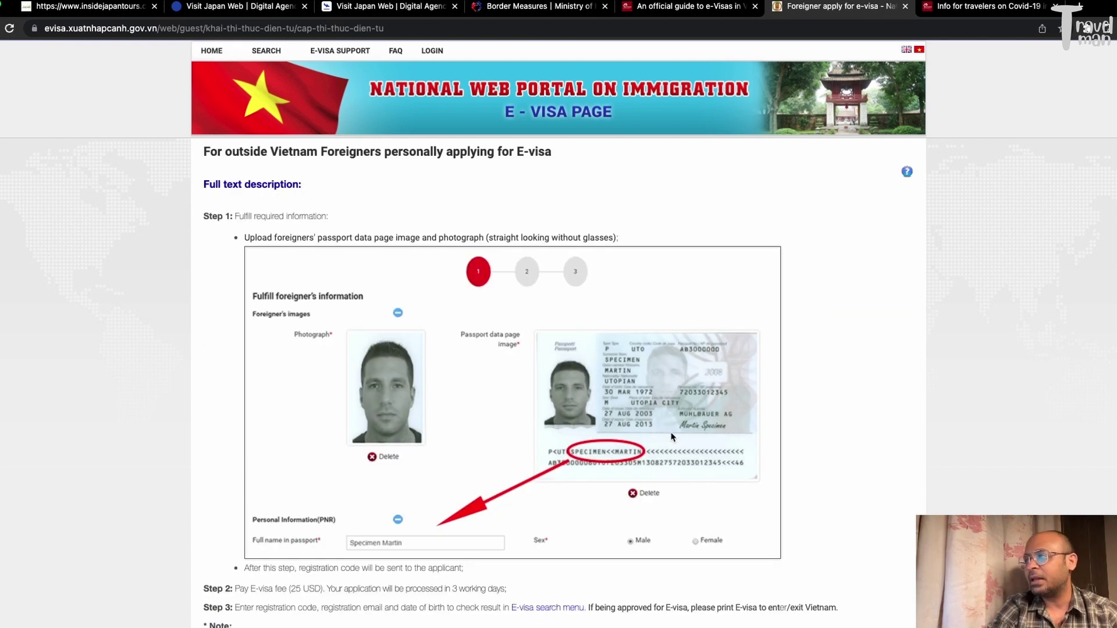
pyautogui.scroll(-3, 673, 438)
pyautogui.scroll(-1, 672, 438)
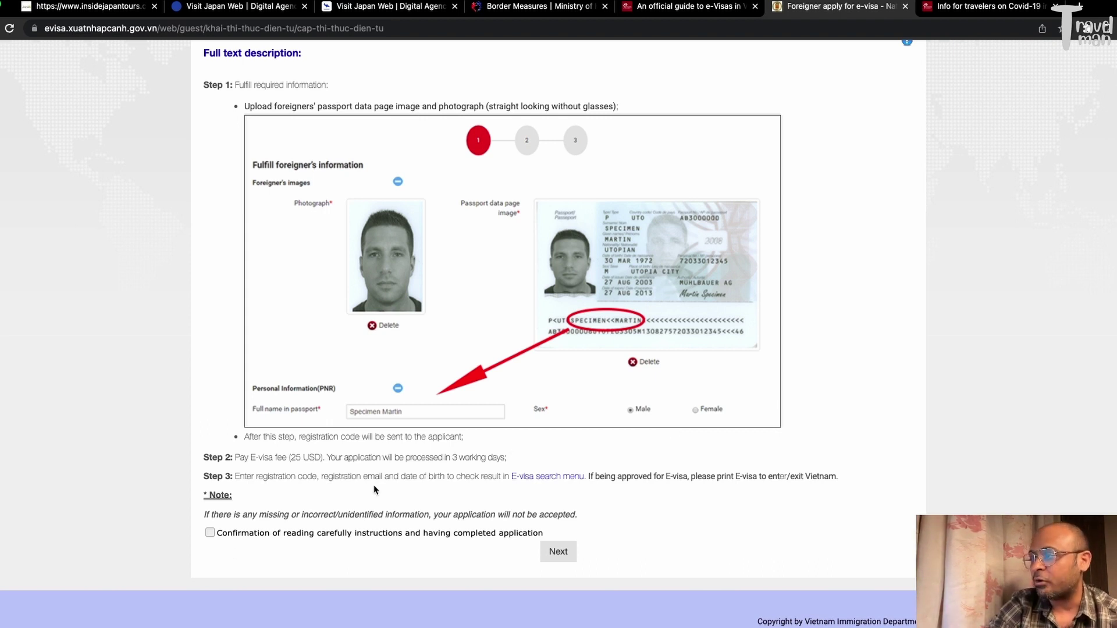
# Confirm the instructions have been read and continue to the application form
pyautogui.moveTo(523, 458); pyautogui.dragTo(232, 455)
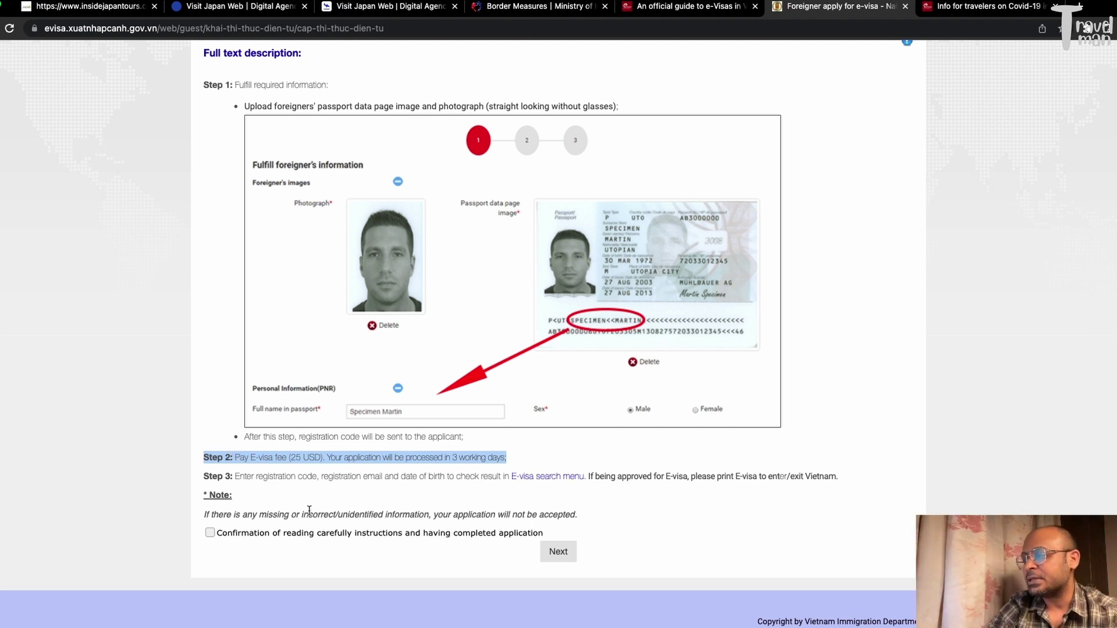
pyautogui.click(335, 496)
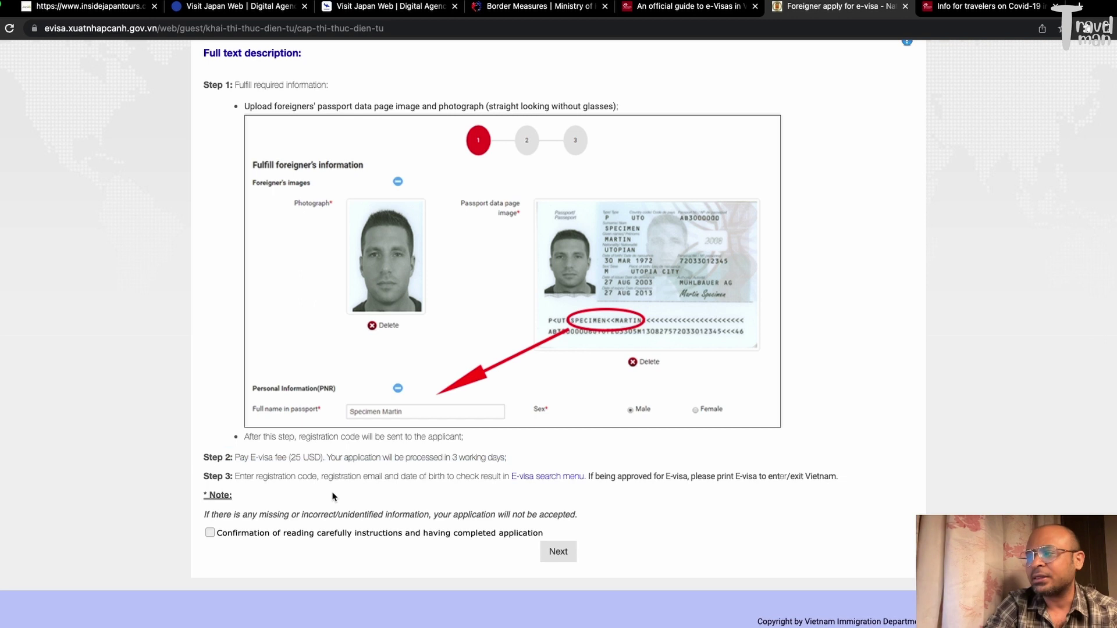
pyautogui.click(210, 533)
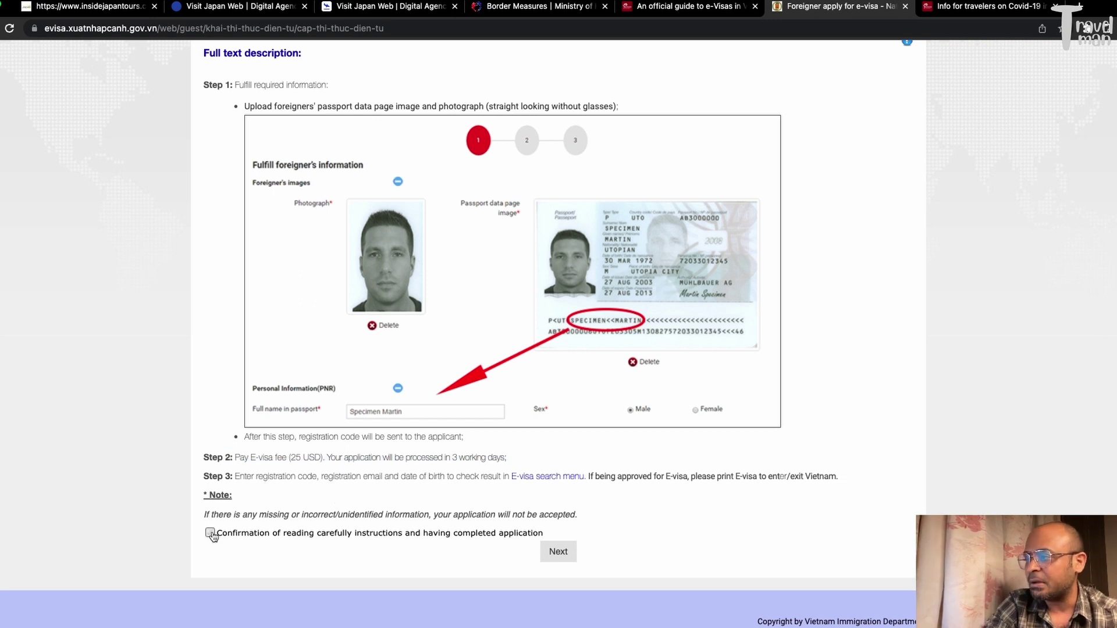
pyautogui.click(556, 552)
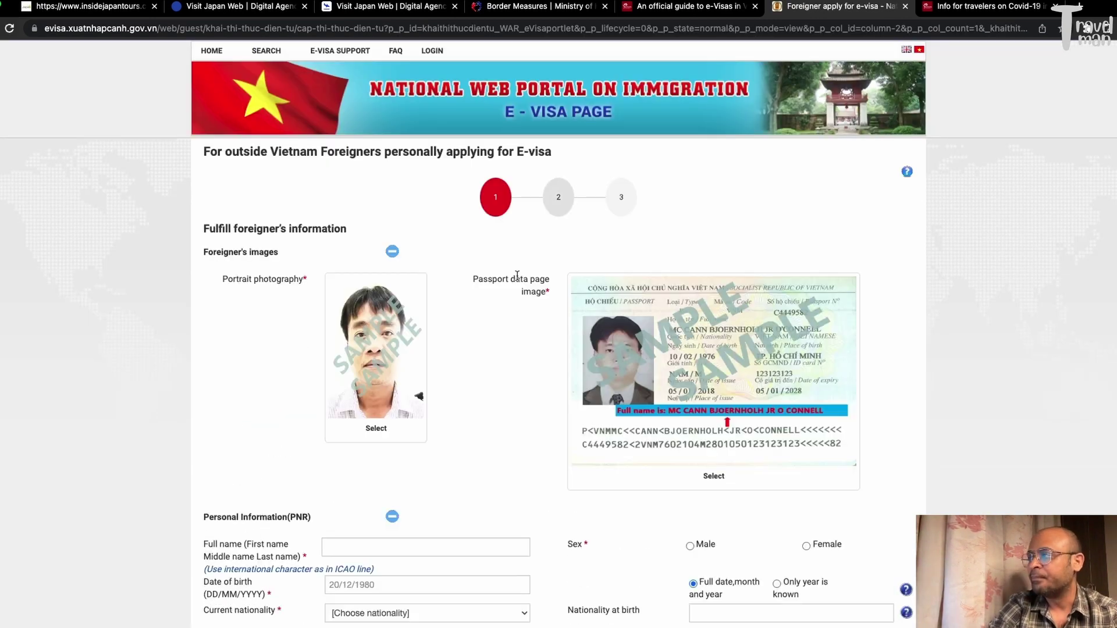
# Upload the applicant's 4x6 portrait photo under Portrait photography
pyautogui.scroll(-3, 669, 233)
pyautogui.scroll(-3, 669, 233)
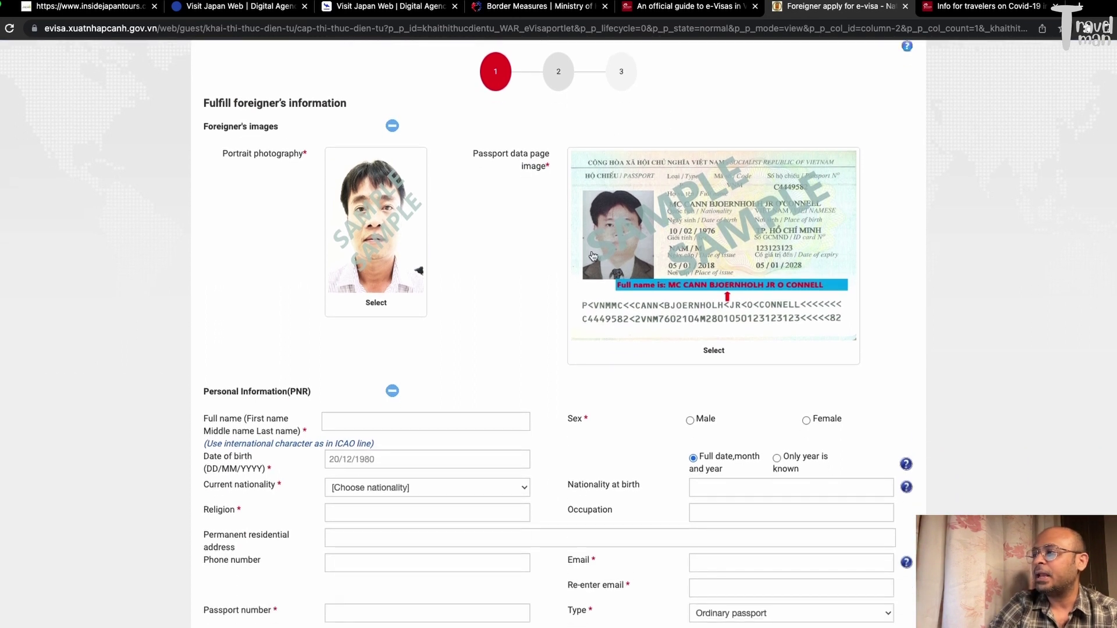
pyautogui.click(396, 254)
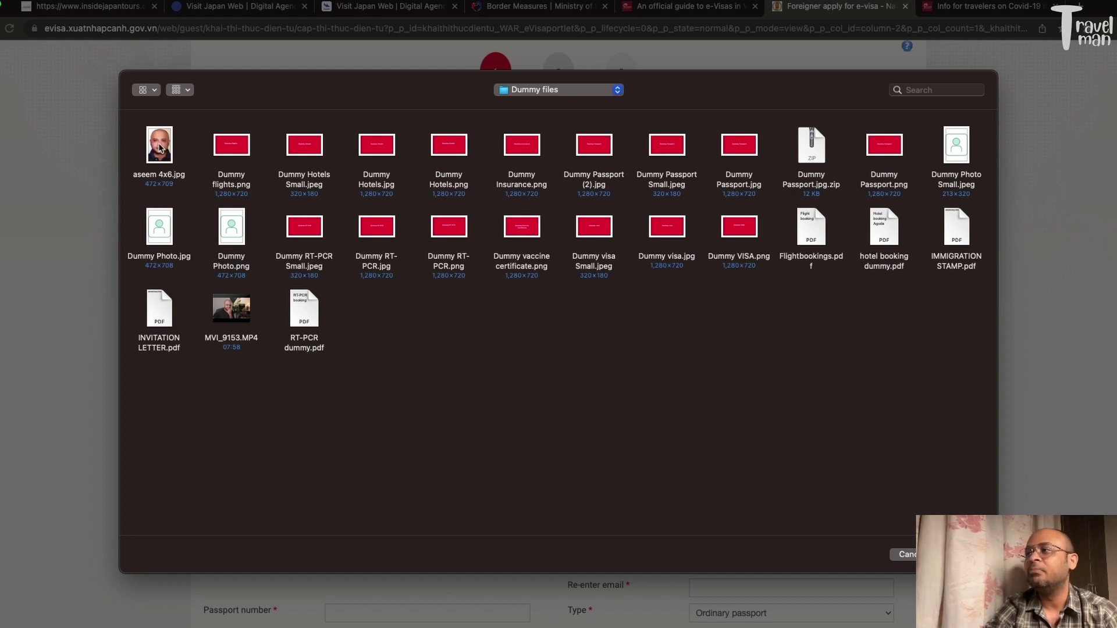
pyautogui.click(162, 147)
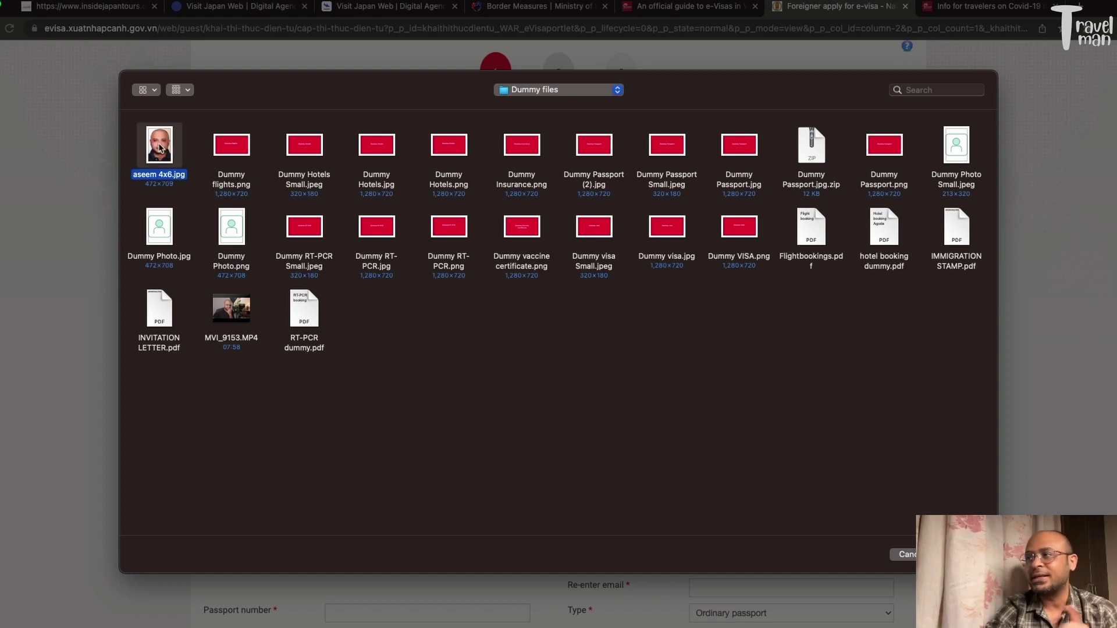
pyautogui.doubleClick(162, 148)
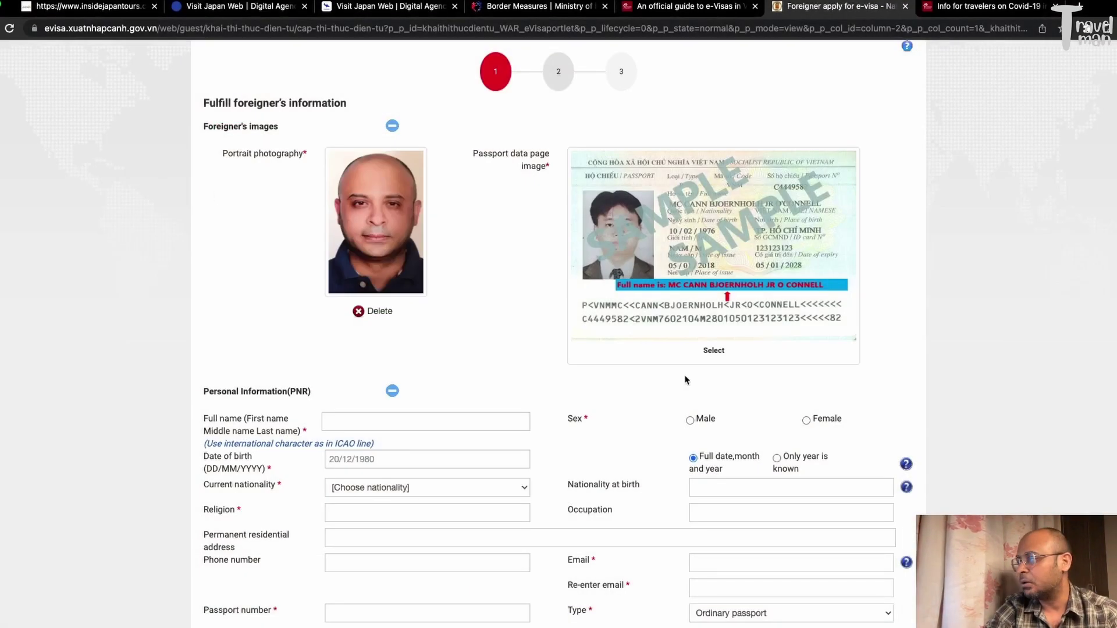
# Upload Dummy Passport Small.jpeg as the passport data page image
pyautogui.click(725, 296)
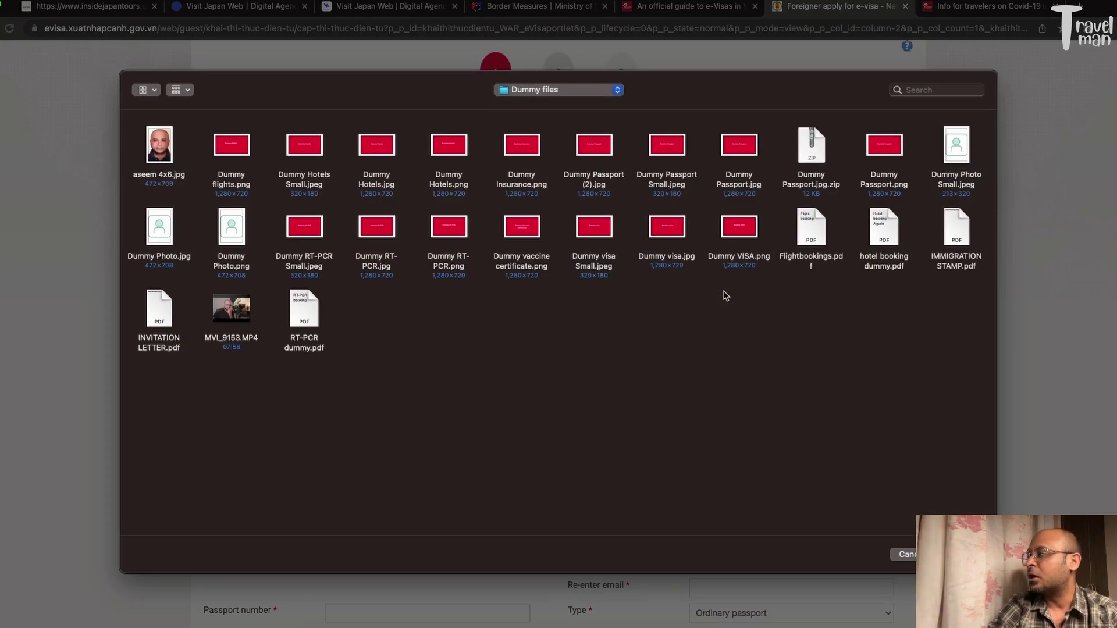
pyautogui.doubleClick(666, 150)
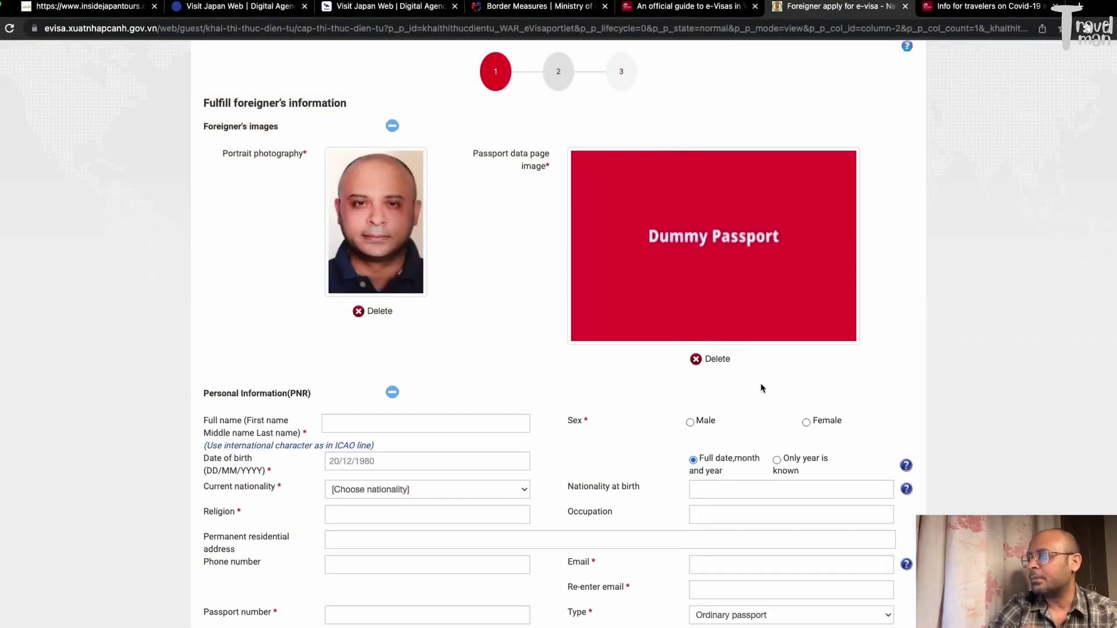
pyautogui.scroll(-3, 751, 389)
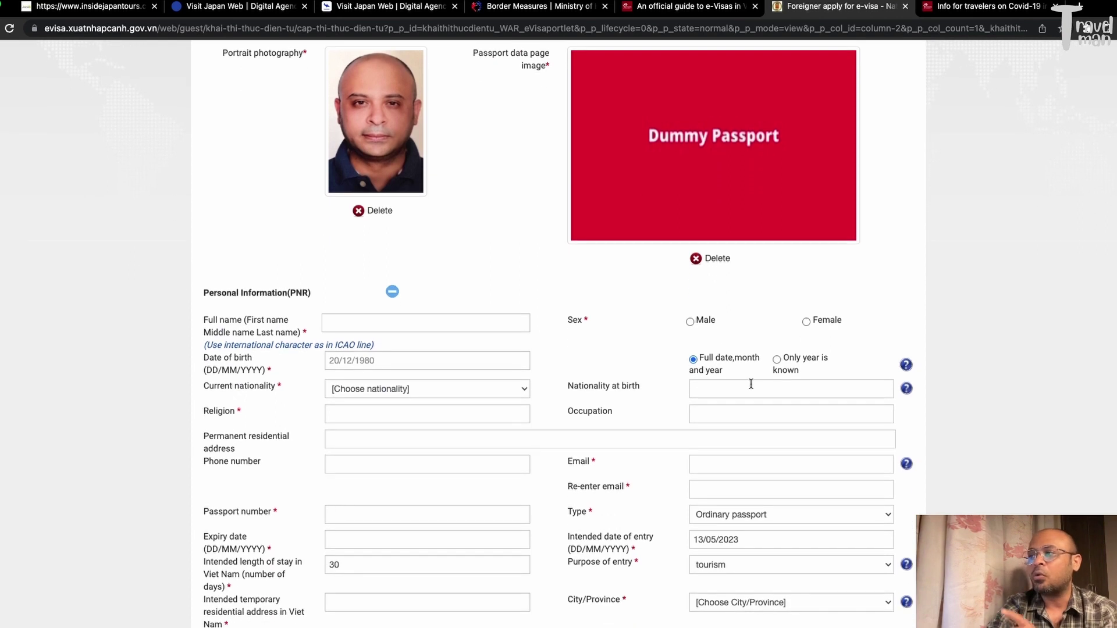
pyautogui.scroll(1, 751, 384)
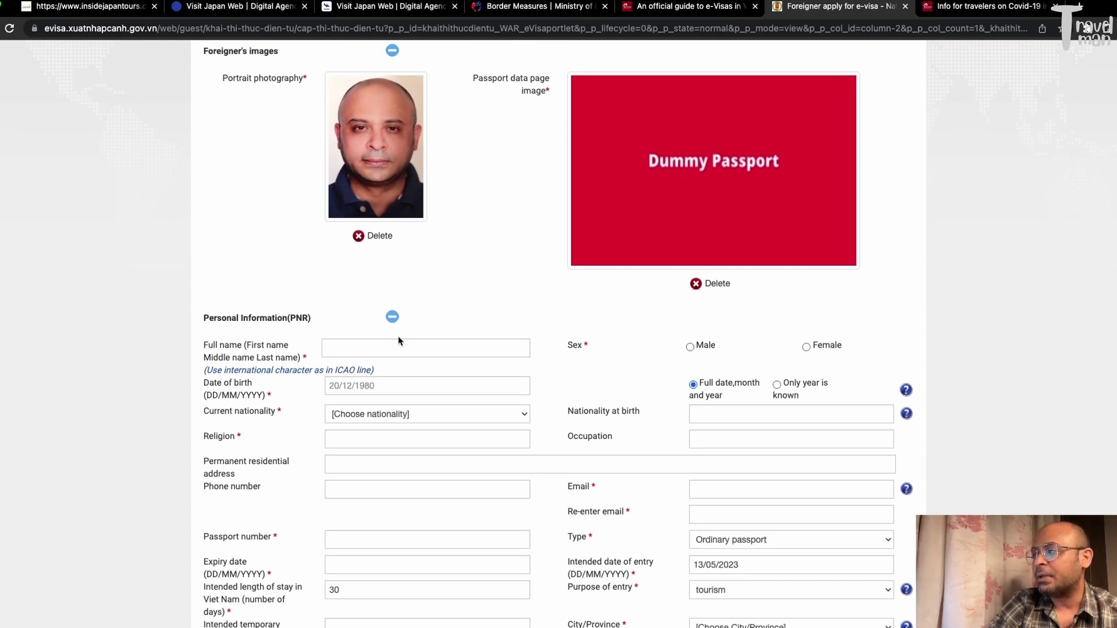
pyautogui.click(374, 347)
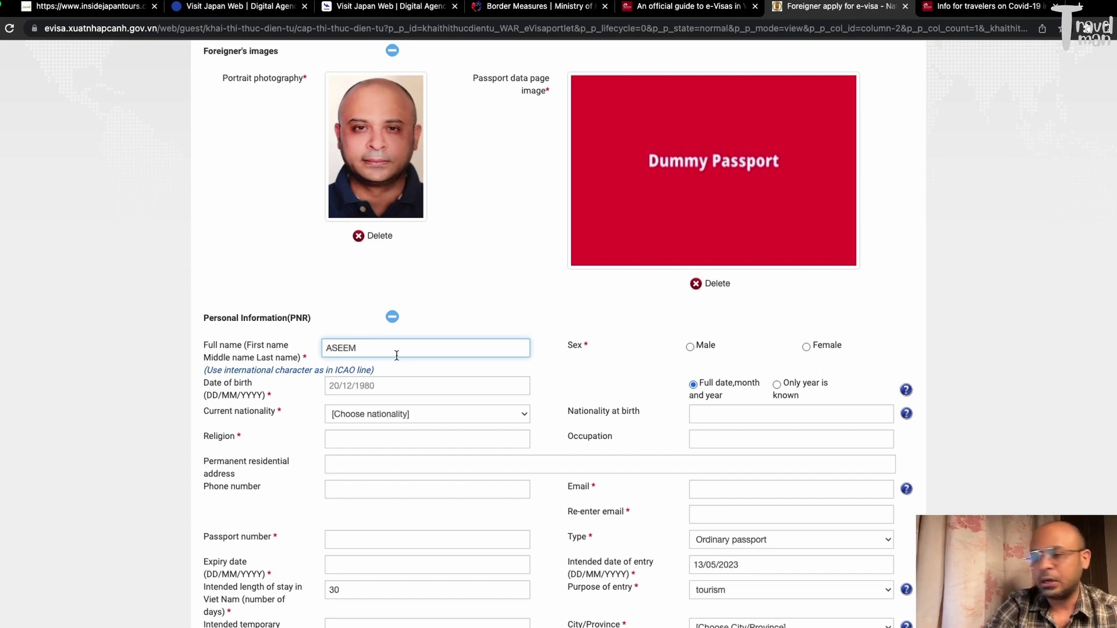
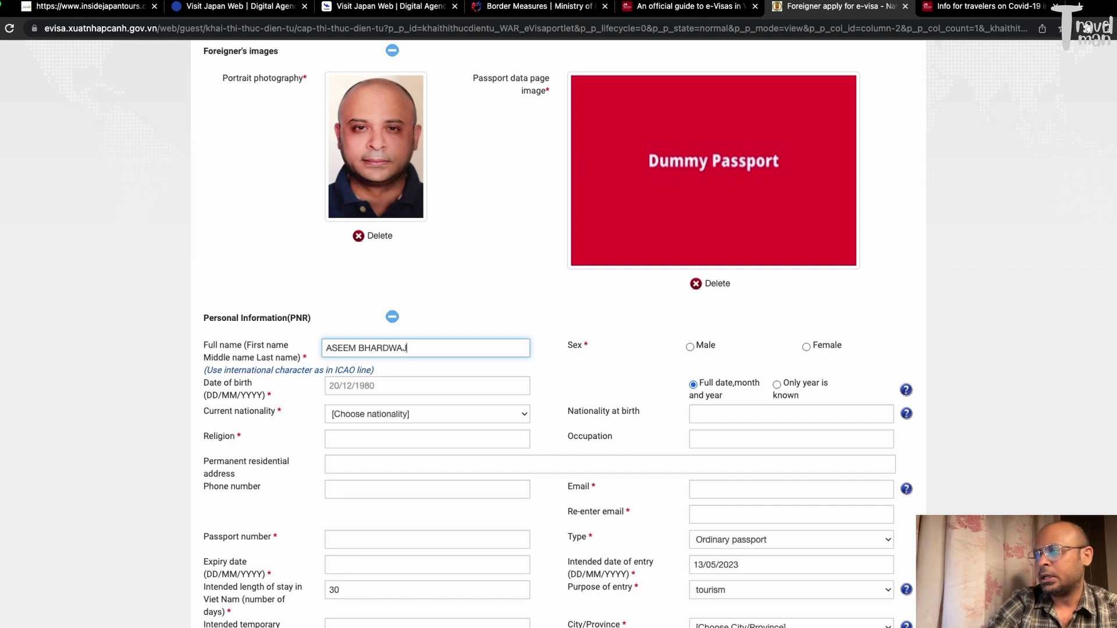
pyautogui.click(465, 320)
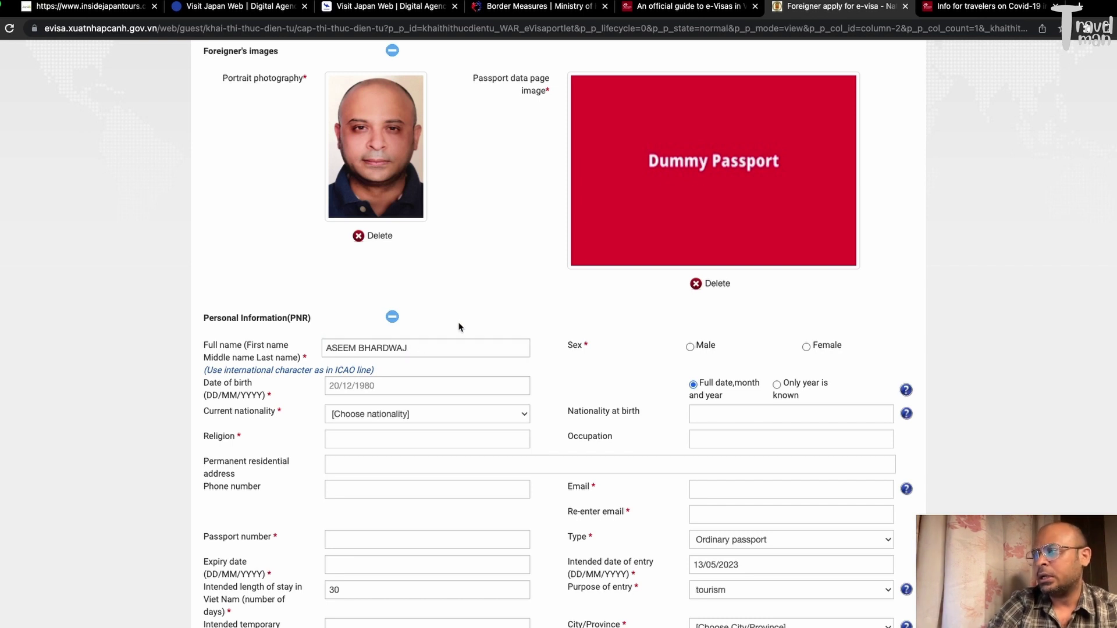
pyautogui.click(370, 386)
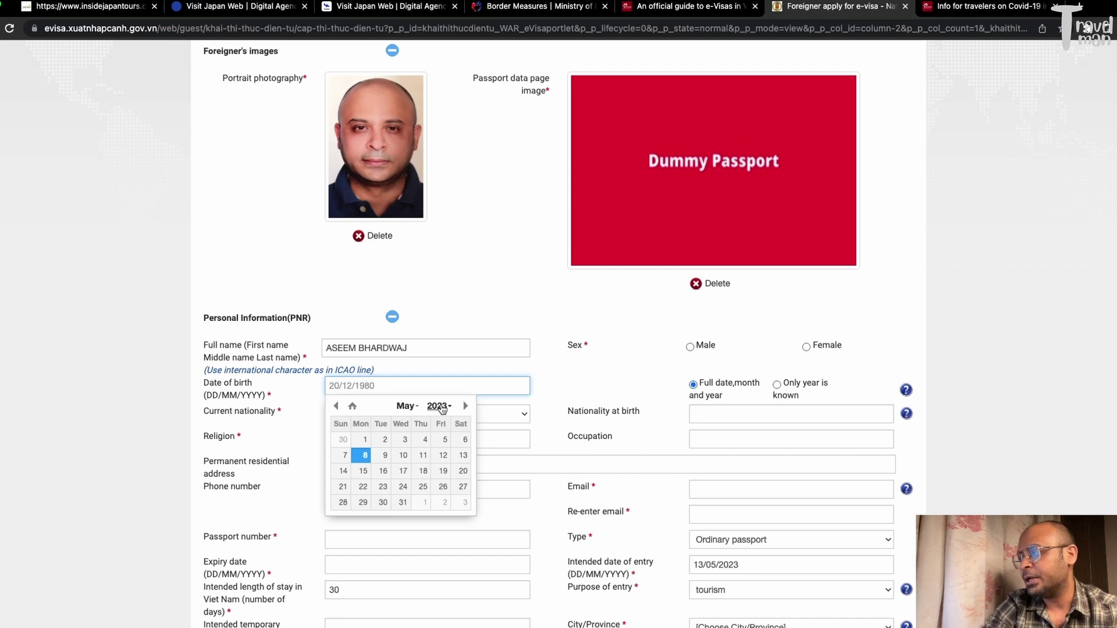
pyautogui.click(440, 406)
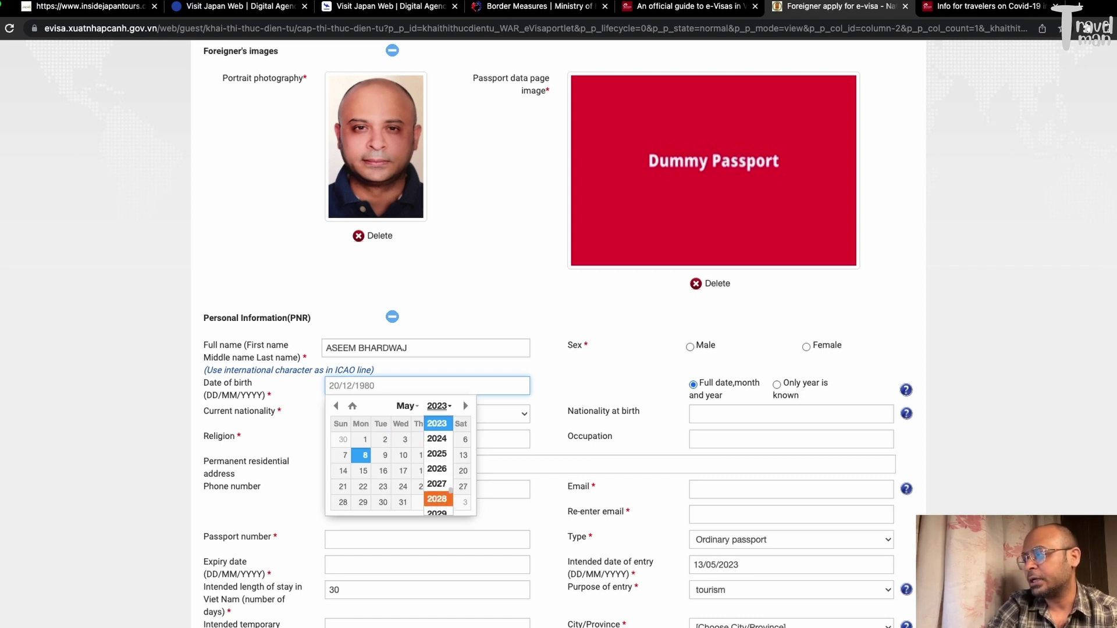
pyautogui.click(451, 494)
pyautogui.moveTo(450, 493); pyautogui.dragTo(451, 503)
pyautogui.click(336, 385)
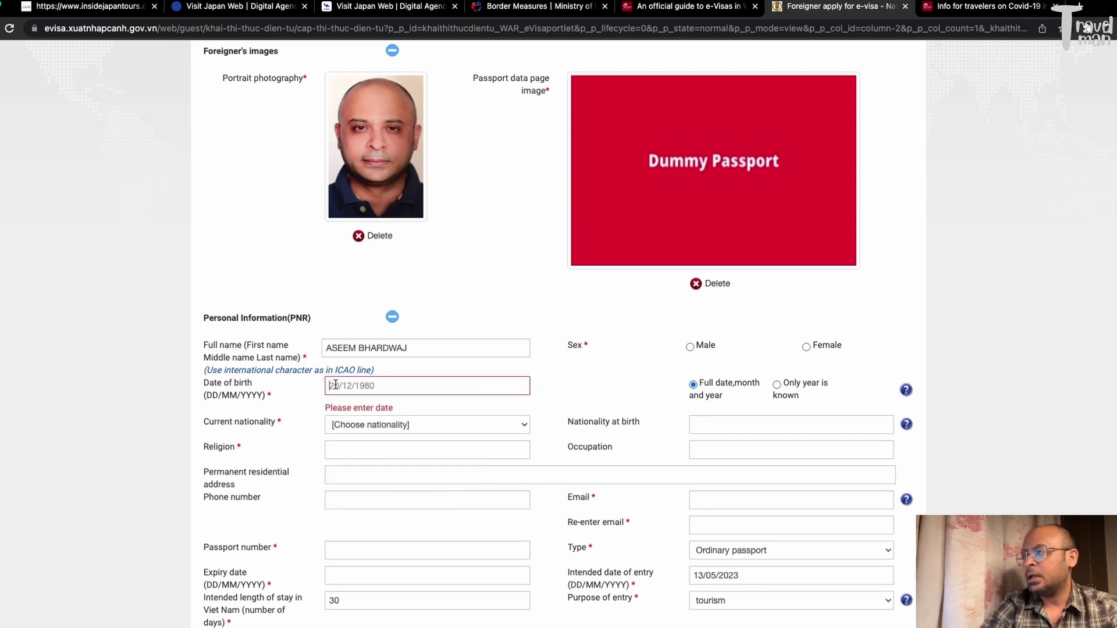
pyautogui.click(335, 385)
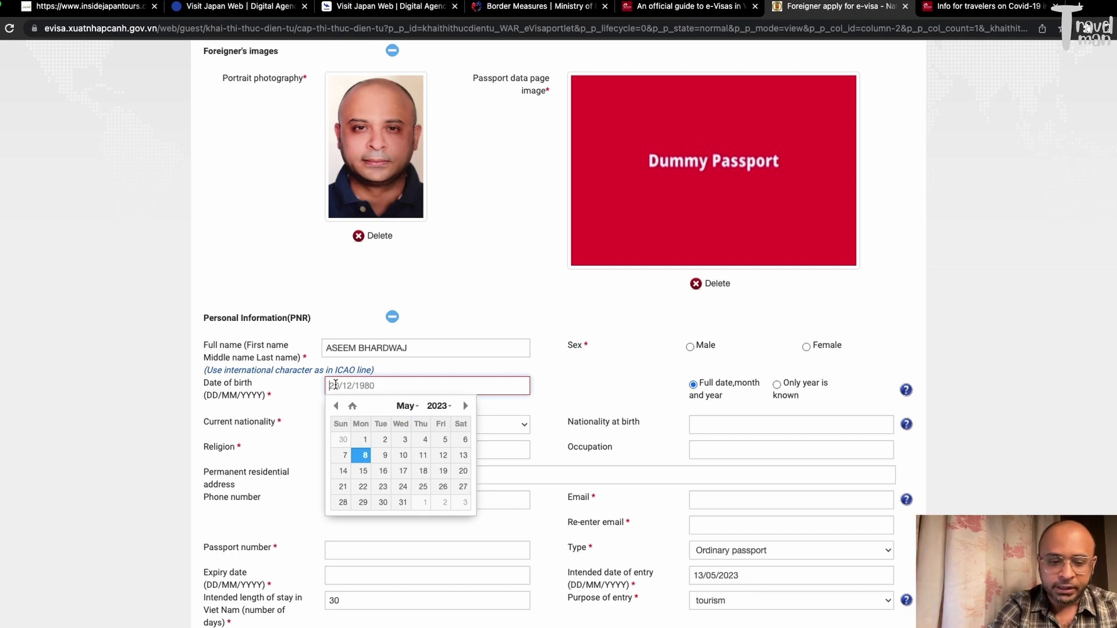
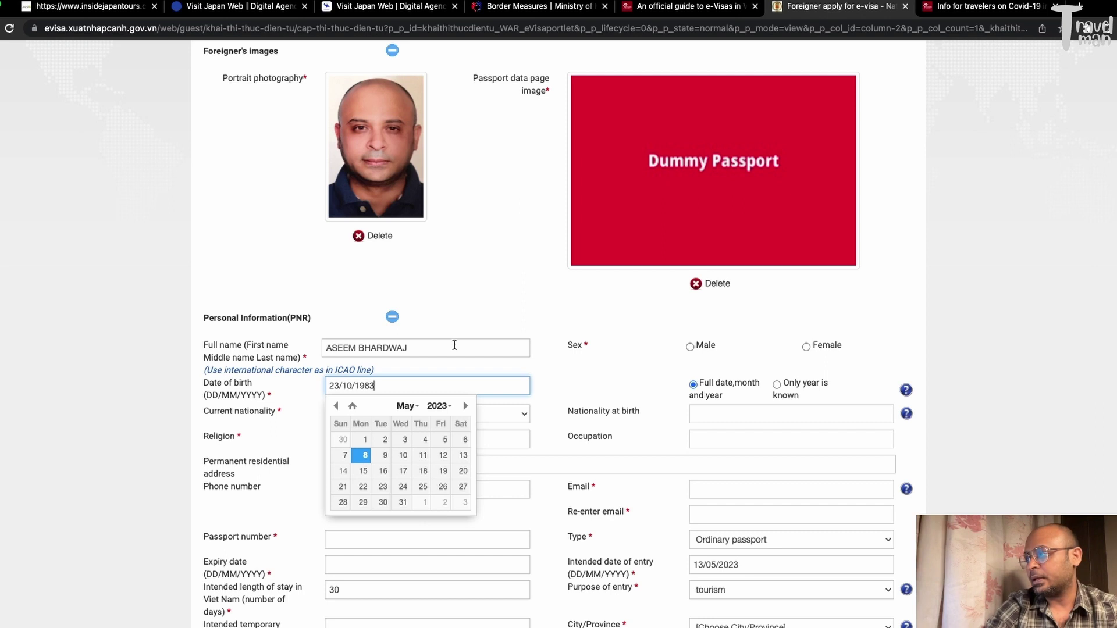
pyautogui.click(589, 321)
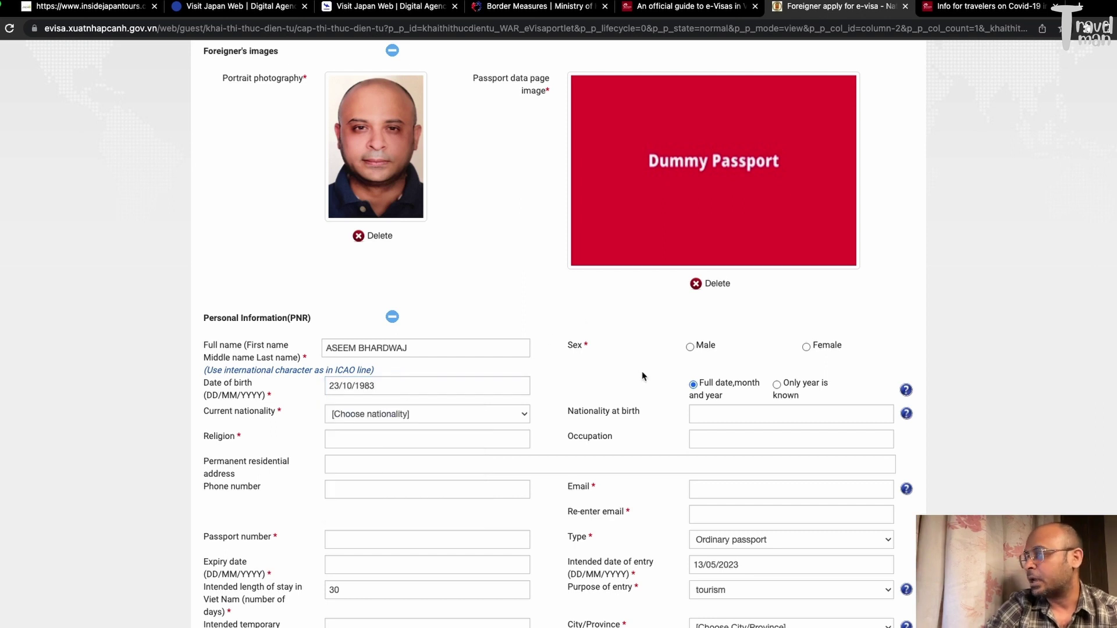
# Set sex to Male and current nationality to India
pyautogui.click(691, 347)
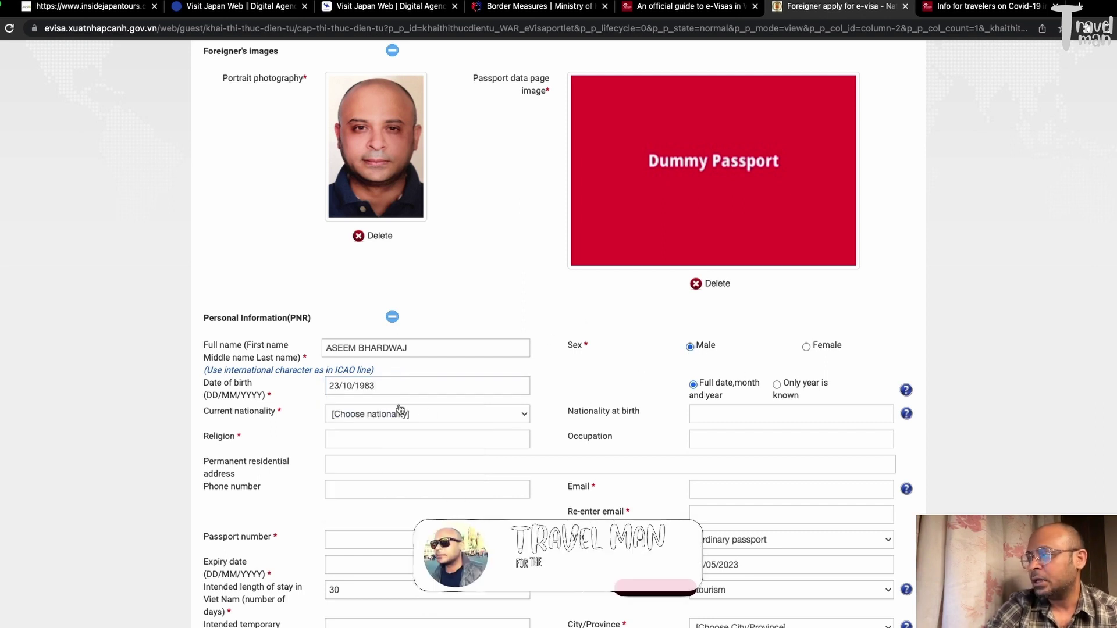
pyautogui.click(512, 414)
pyautogui.write('ind')
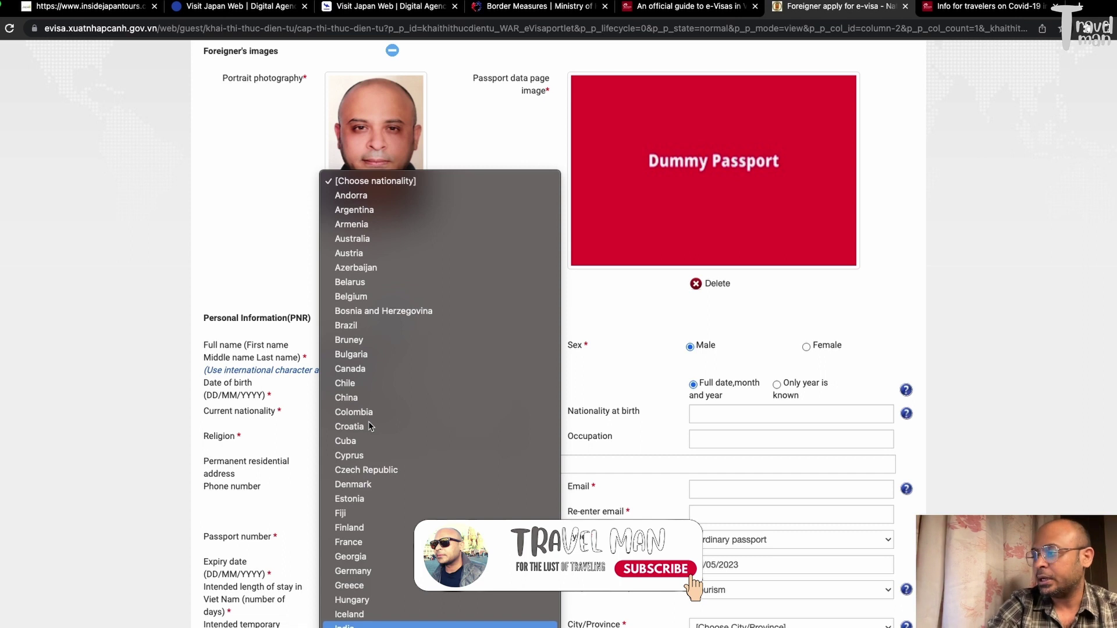
pyautogui.press('Return')
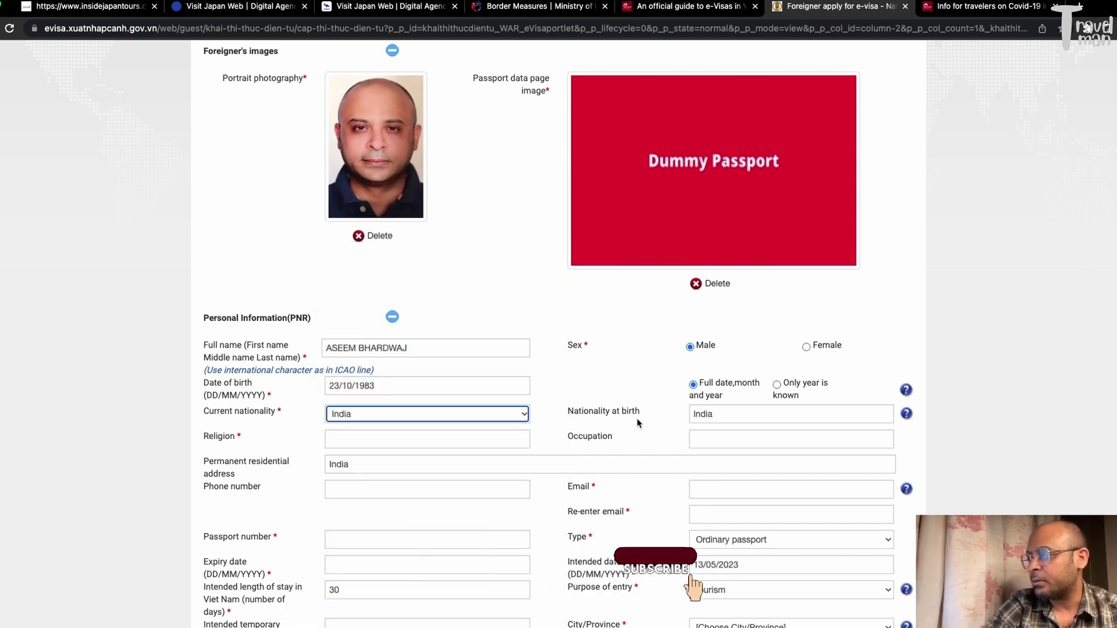
# Enter Hindu as religion and Service as occupation
pyautogui.click(363, 440)
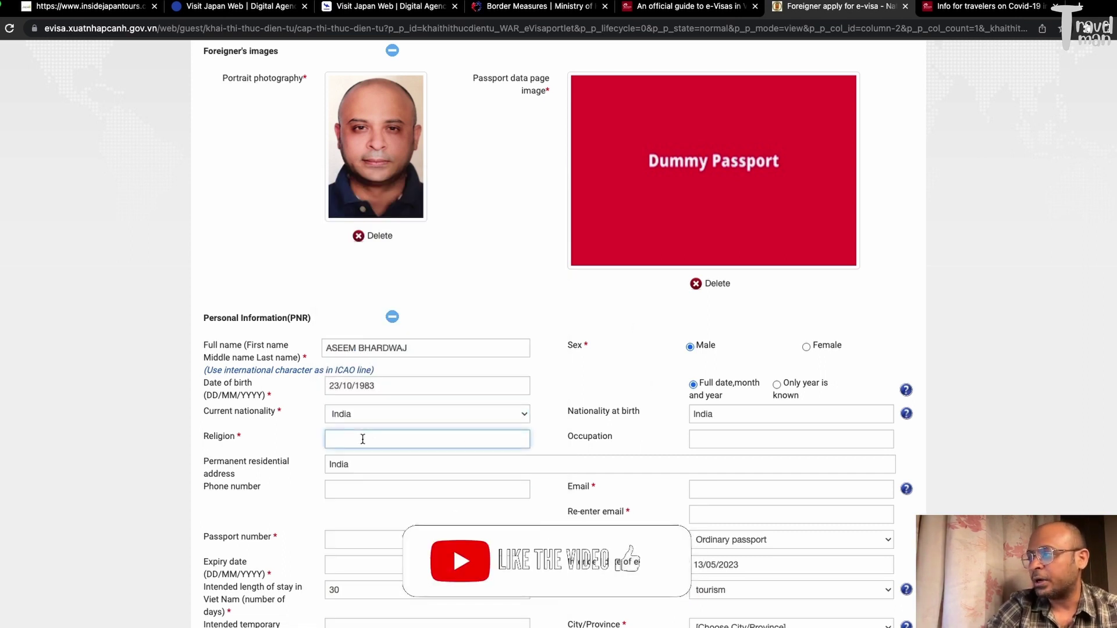
pyautogui.write('hindu')
pyautogui.press('BackSpace')
pyautogui.press('BackSpace')
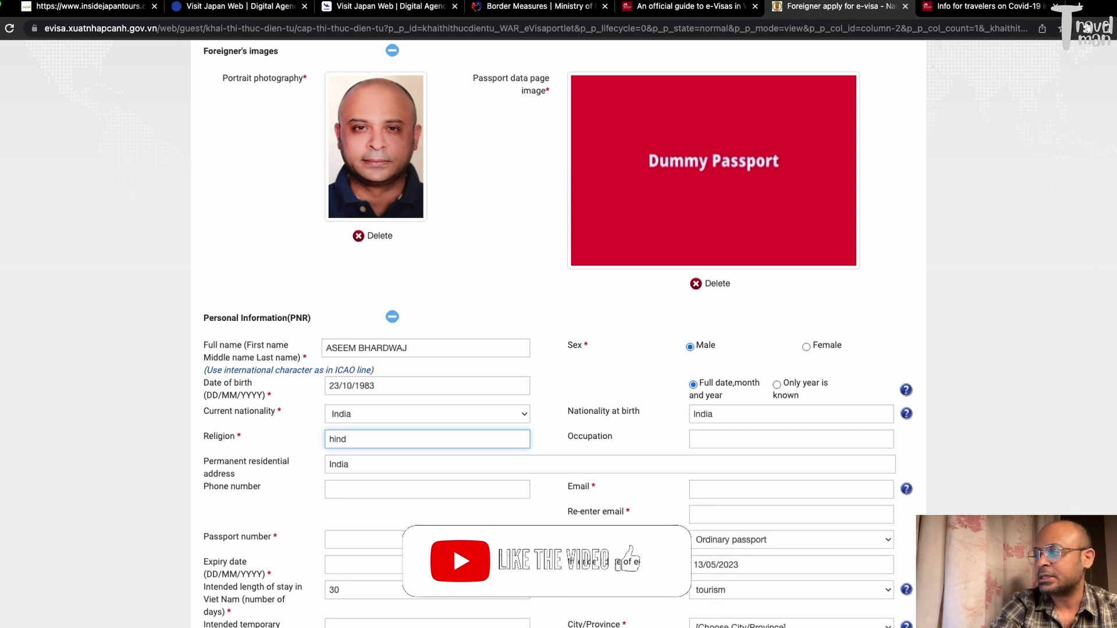
pyautogui.press('BackSpace')
pyautogui.press('BackSpace')
pyautogui.press('BackSpace')
pyautogui.write('Hindu')
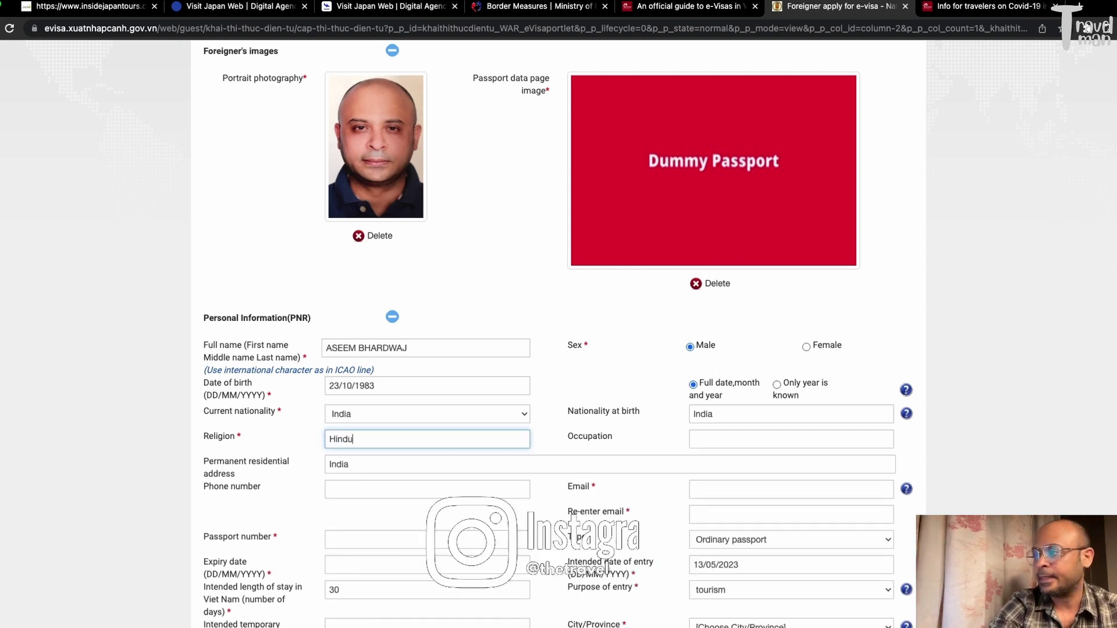
pyautogui.click(730, 433)
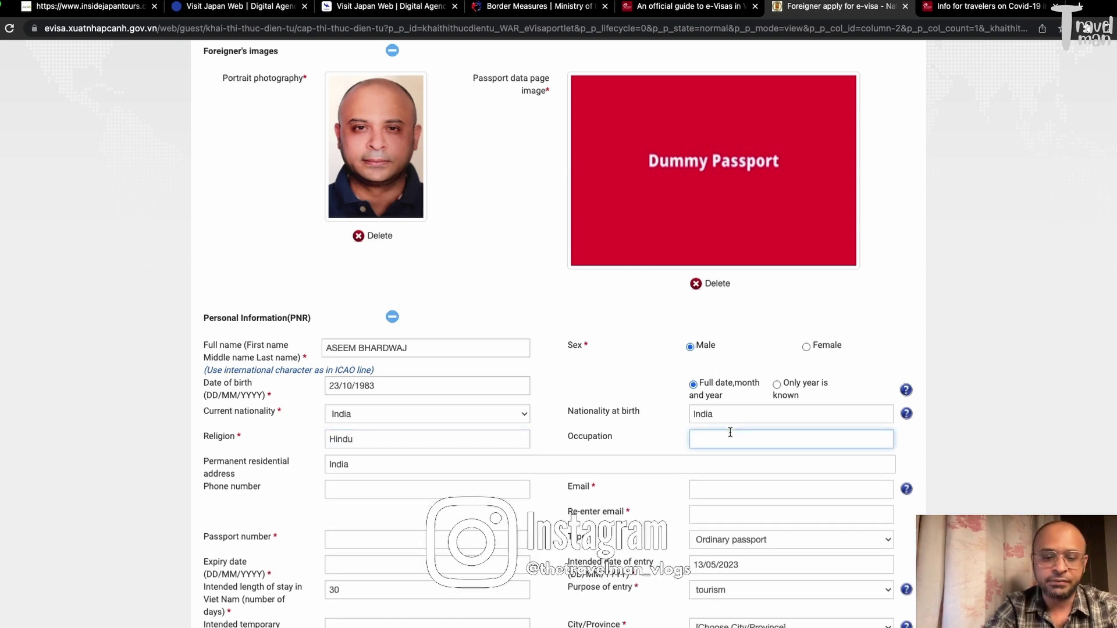
pyautogui.write('Service')
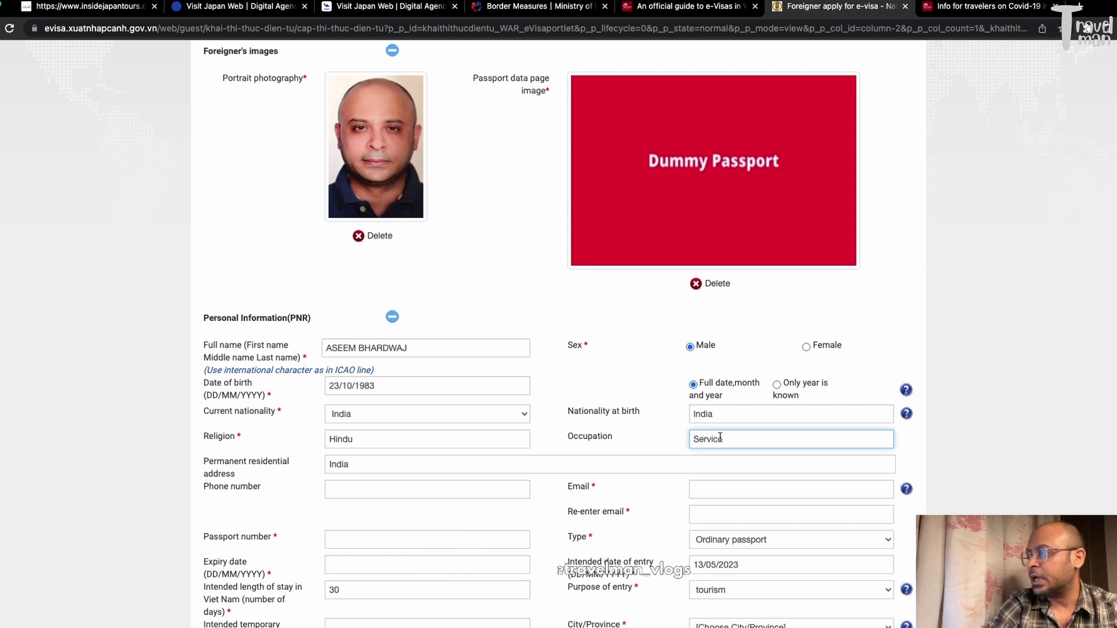
pyautogui.click(635, 434)
# Enter the applicant's phone number
pyautogui.scroll(-2, 635, 431)
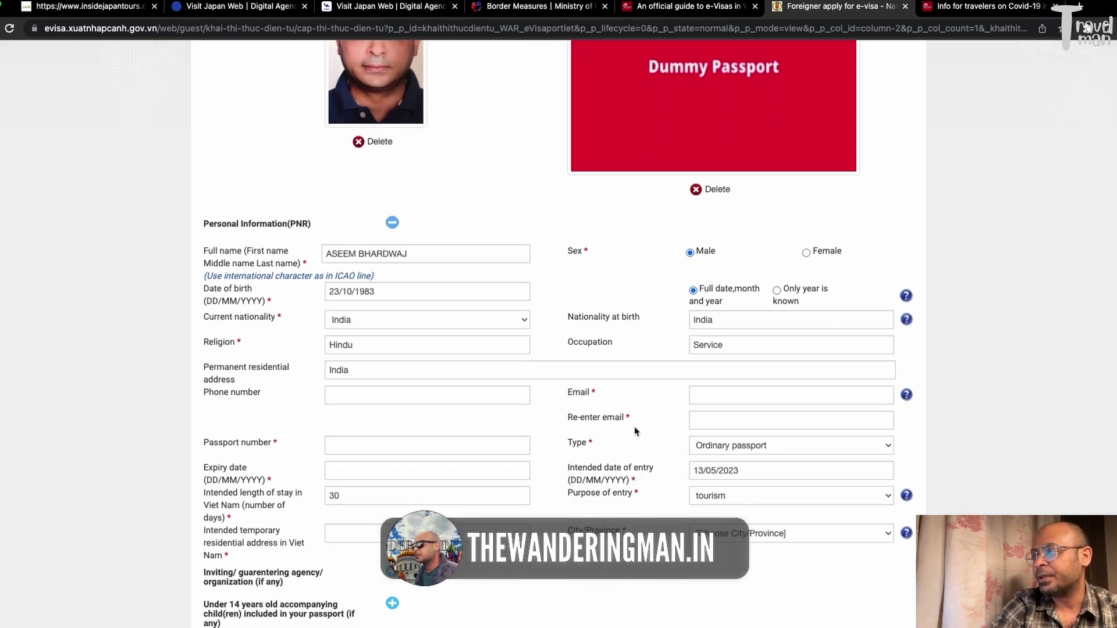
pyautogui.scroll(-1, 636, 431)
pyautogui.click(464, 341)
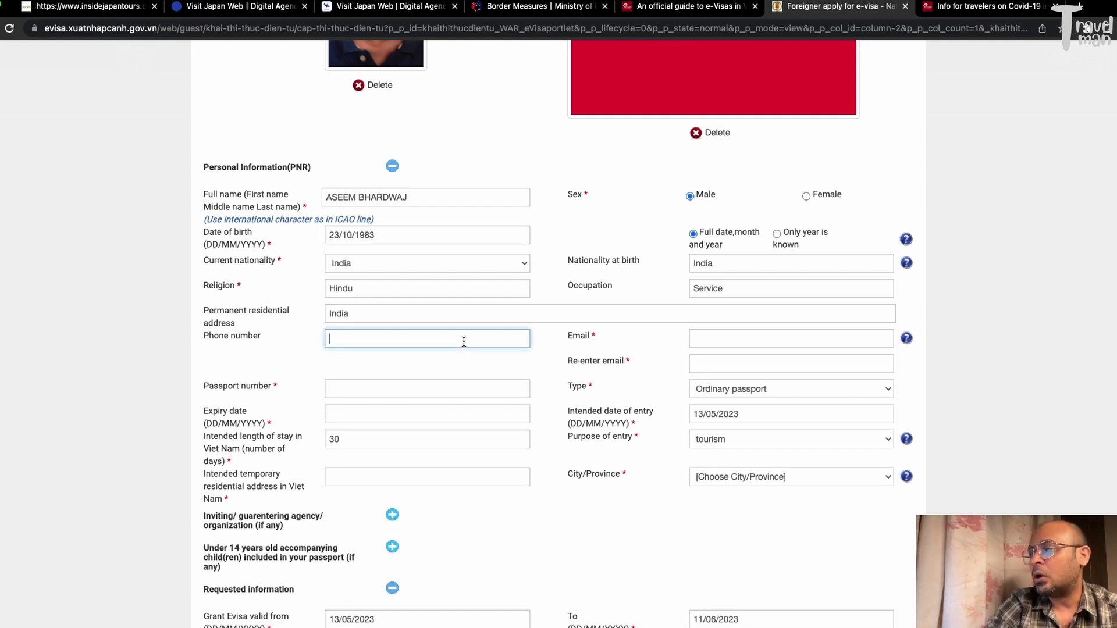
pyautogui.write('999999')
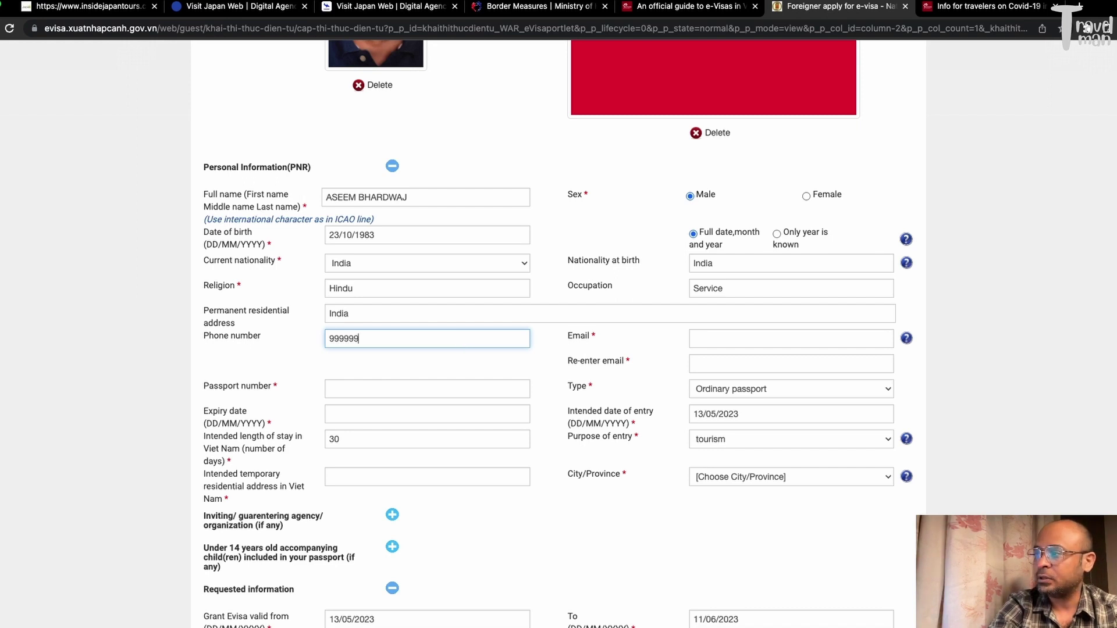
pyautogui.write('999')
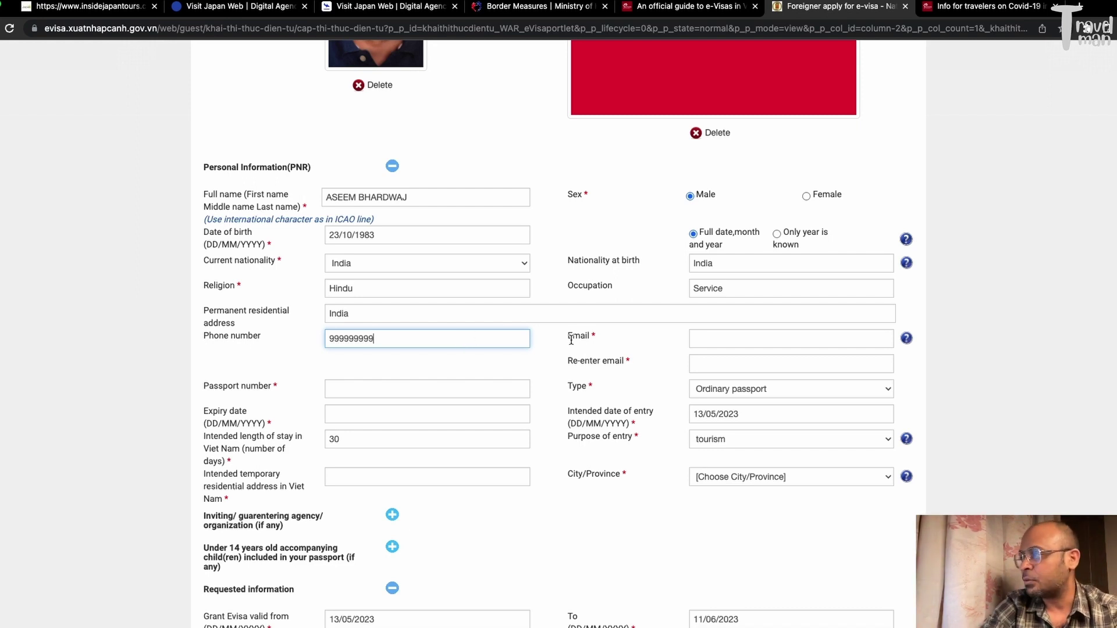
pyautogui.click(570, 337)
# Enter the applicant's e-mail address and a matching confirmation e-mail
pyautogui.click(737, 333)
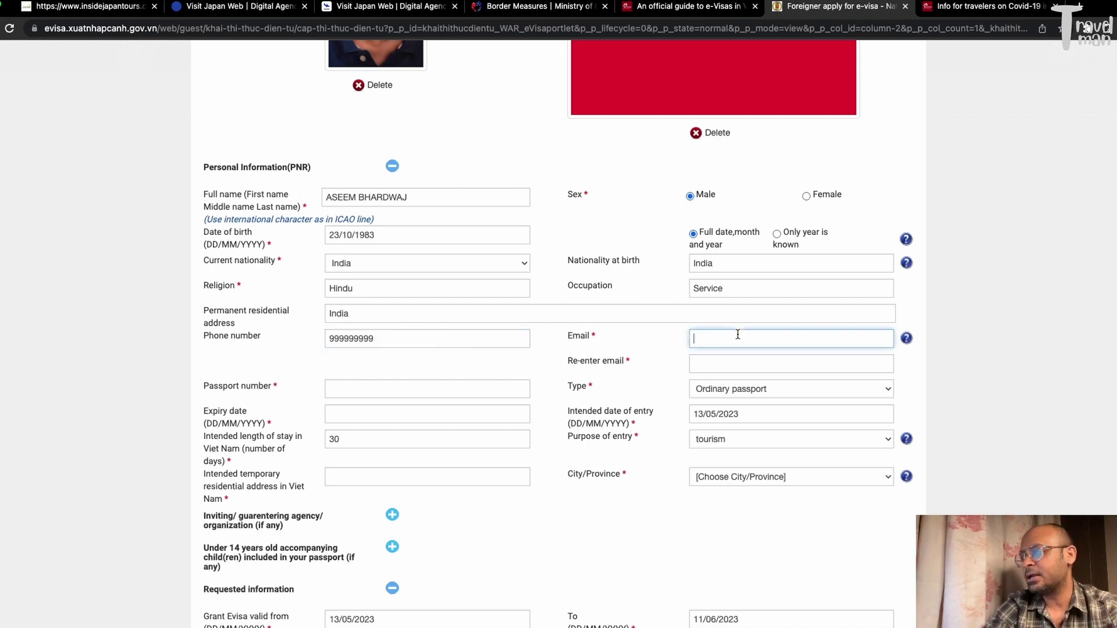
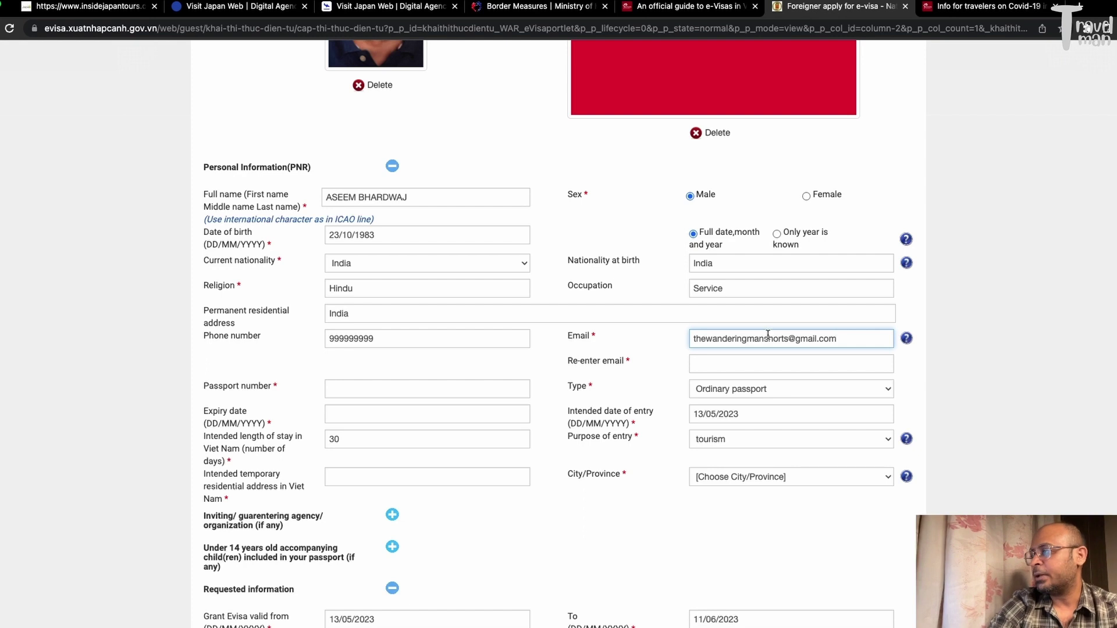
pyautogui.click(731, 363)
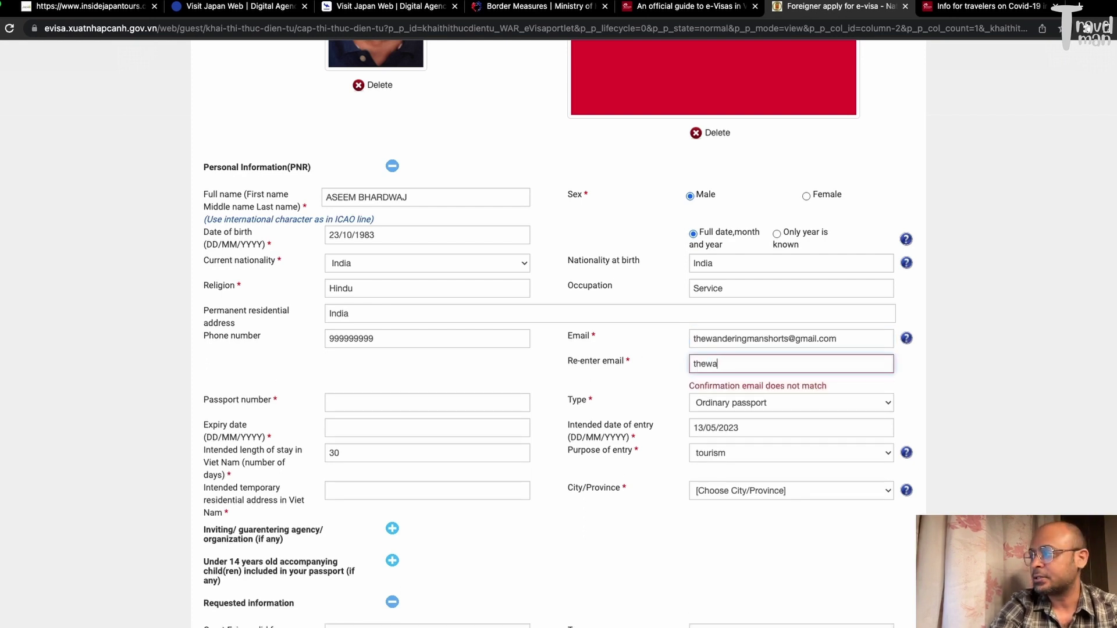
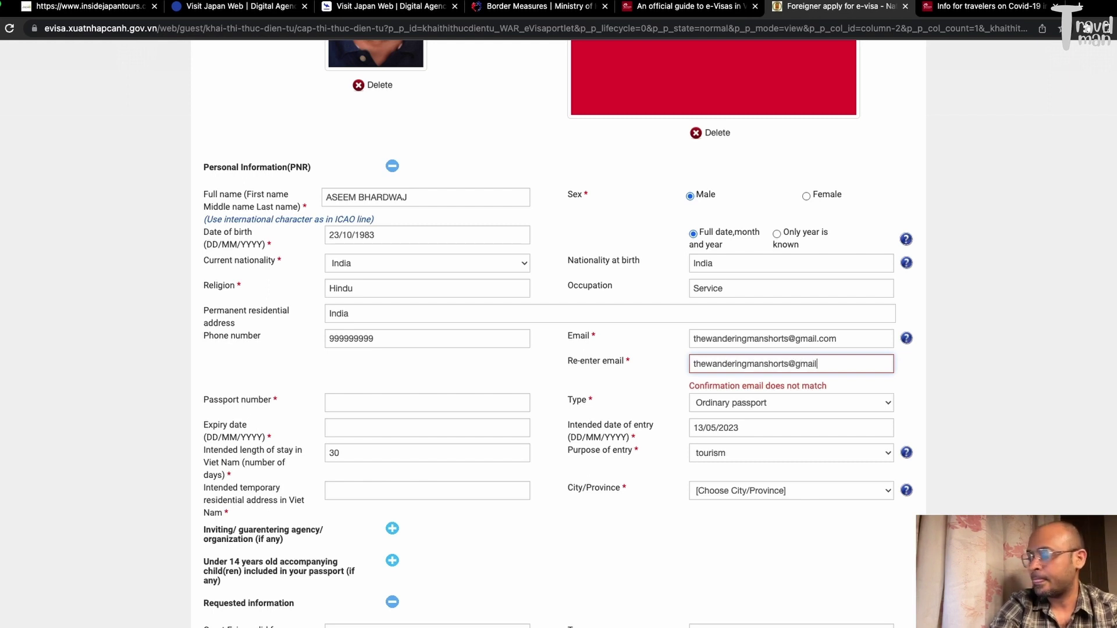
pyautogui.click(562, 378)
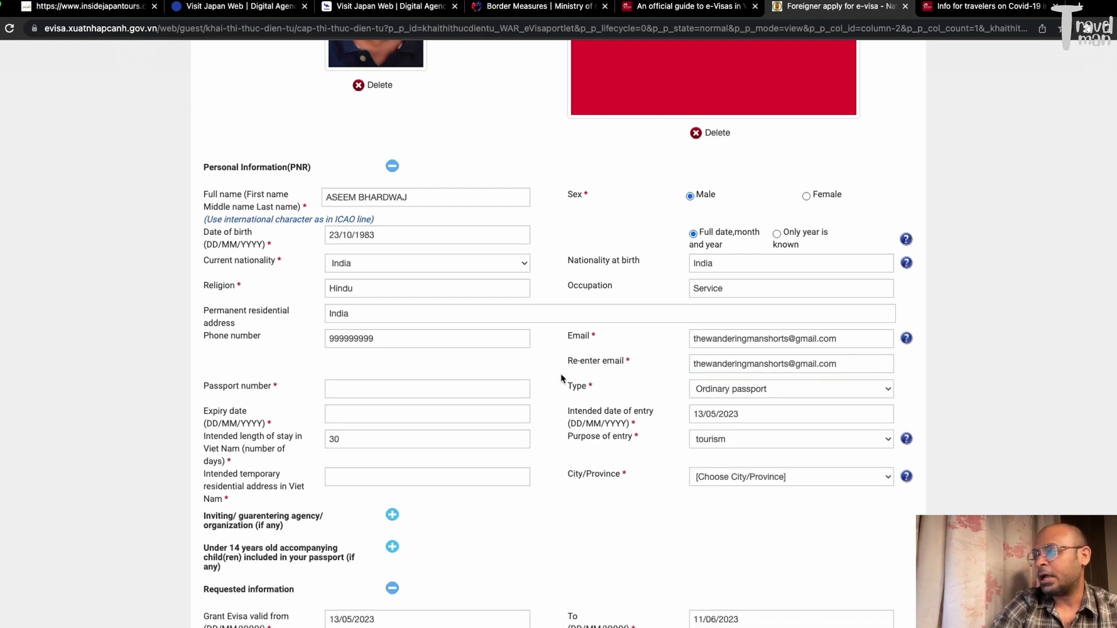
pyautogui.click(406, 387)
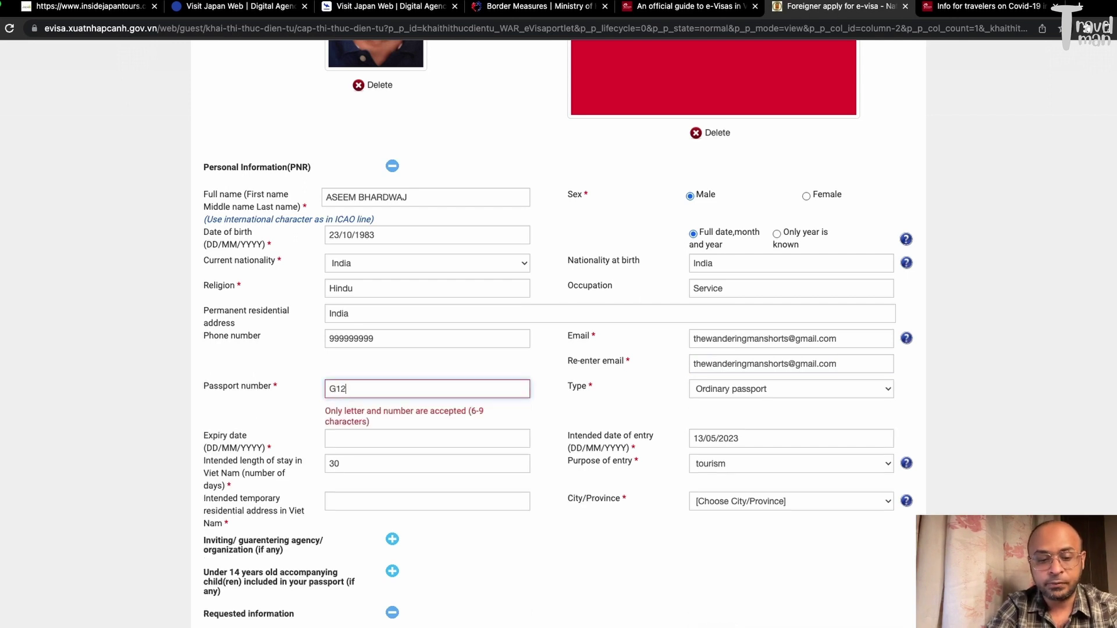
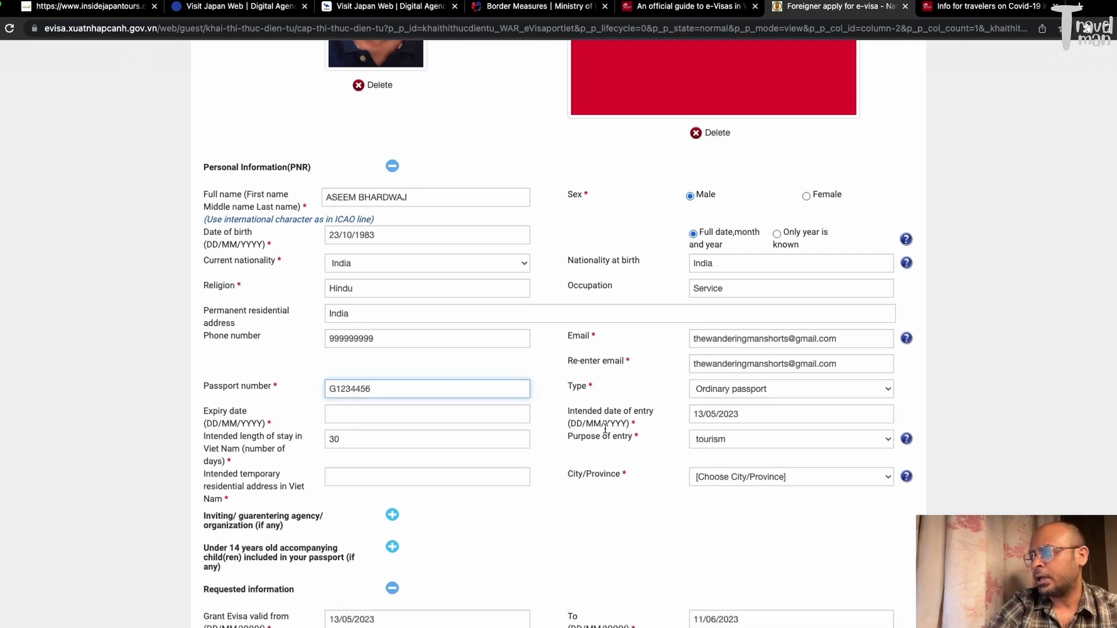
# Enter the passport number and keep the type as Ordinary passport
pyautogui.click(742, 400)
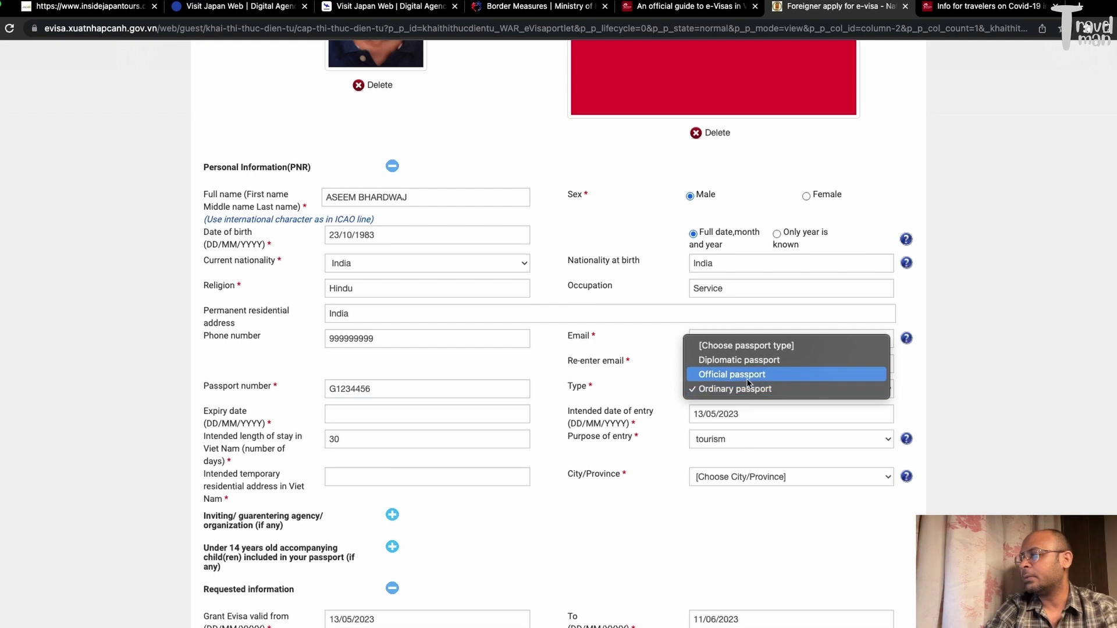
pyautogui.click(637, 401)
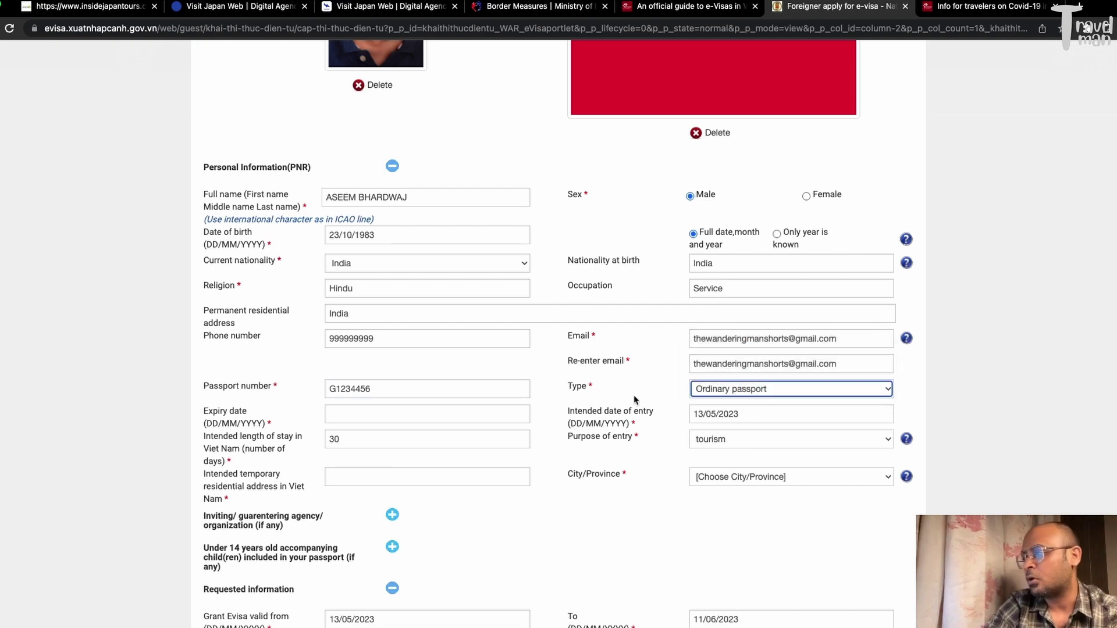
# Set the passport expiry date to 09/05/2028
pyautogui.click(391, 406)
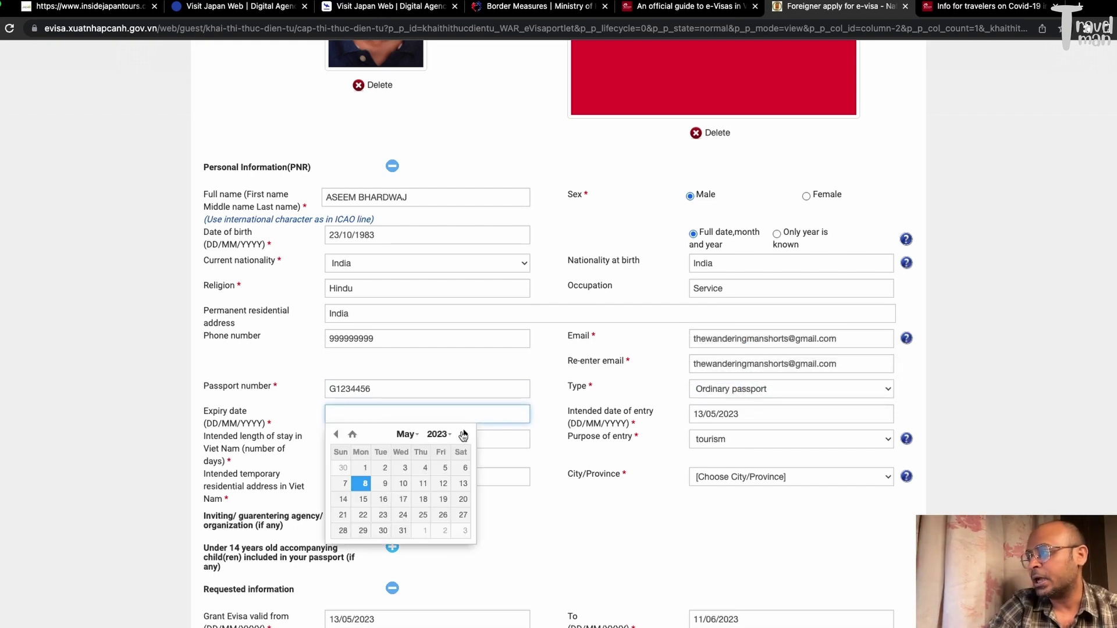
pyautogui.click(451, 435)
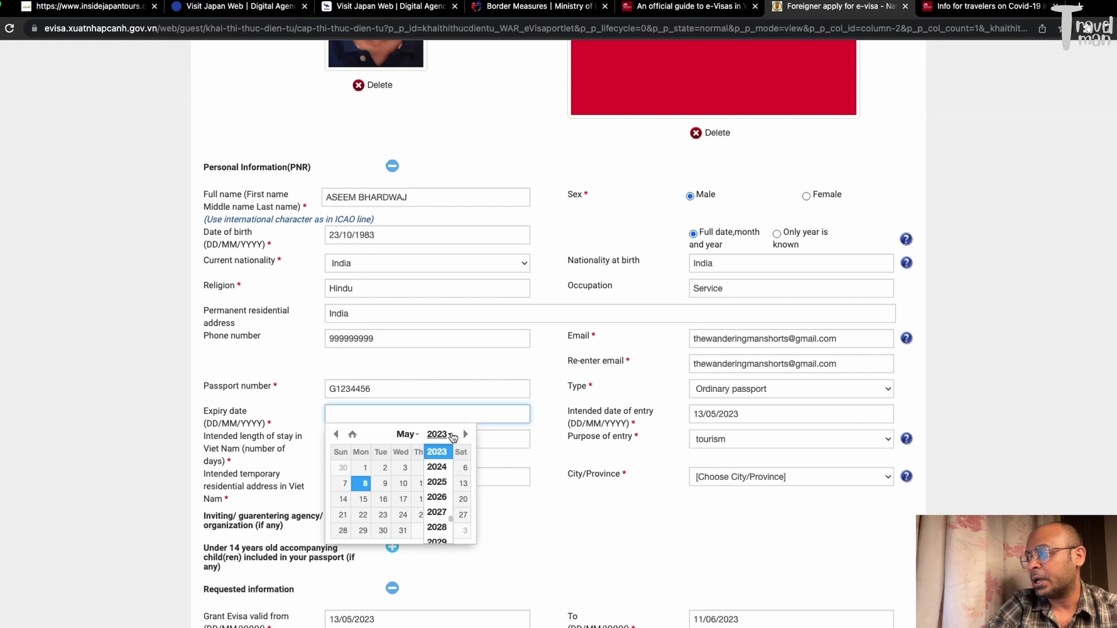
pyautogui.click(437, 528)
pyautogui.click(384, 484)
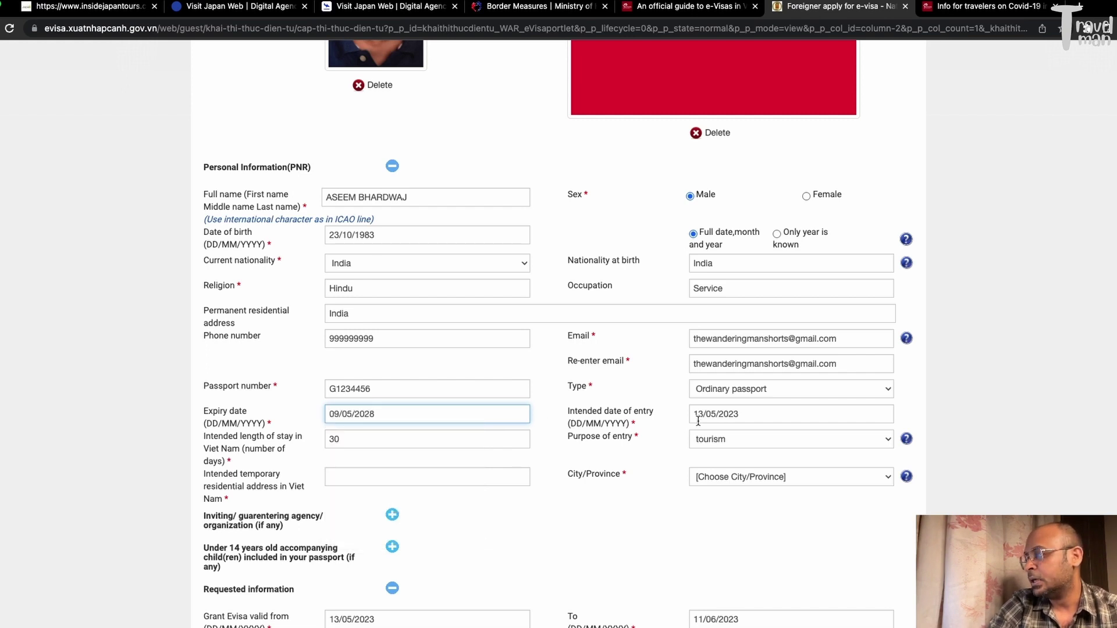
pyautogui.click(724, 415)
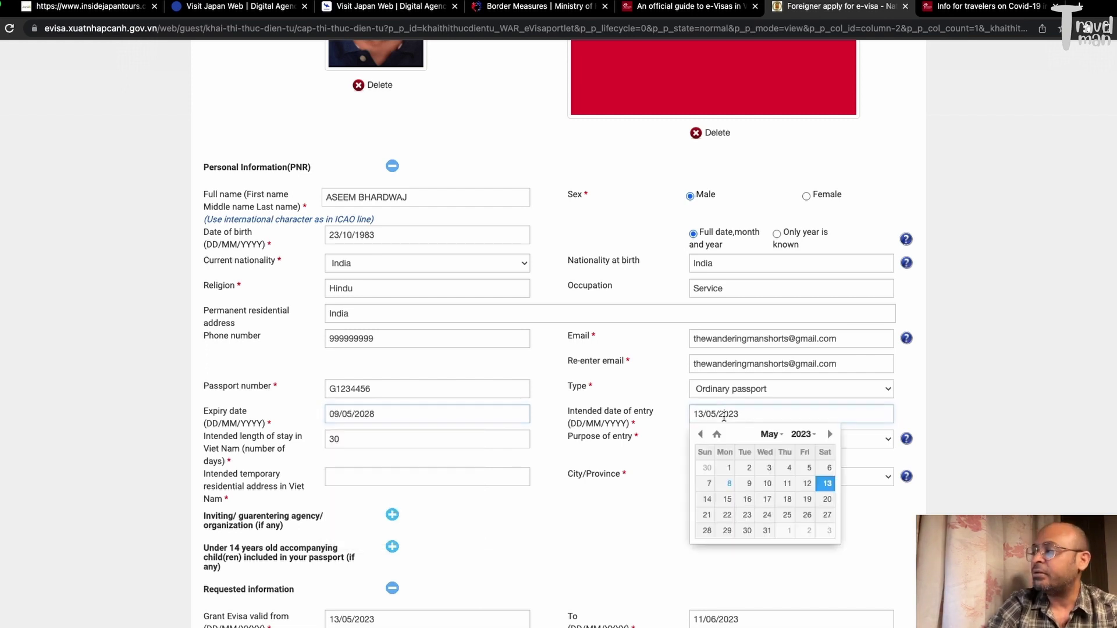
# Pick 14 June 2023 as the intended entry date and keep tourism as purpose
pyautogui.click(830, 435)
pyautogui.click(766, 501)
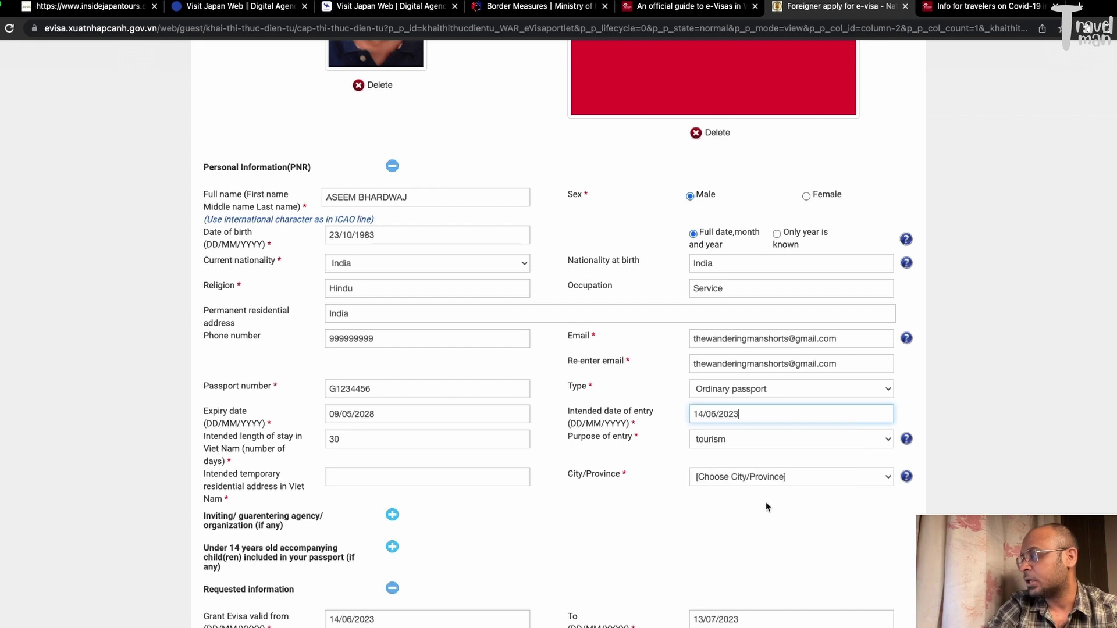
pyautogui.click(725, 440)
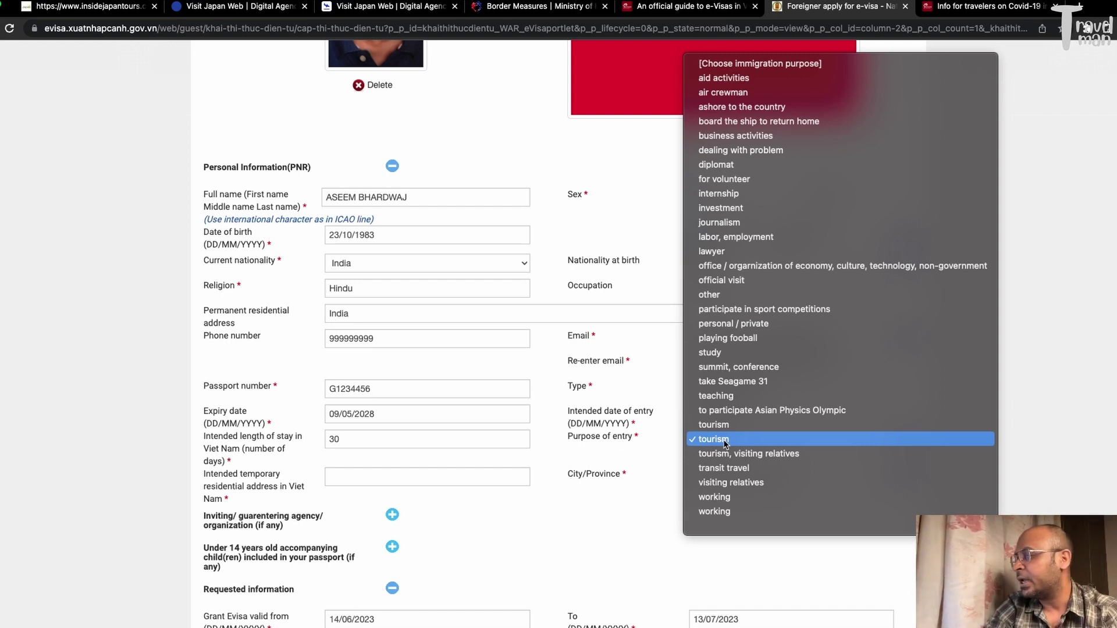
pyautogui.click(713, 425)
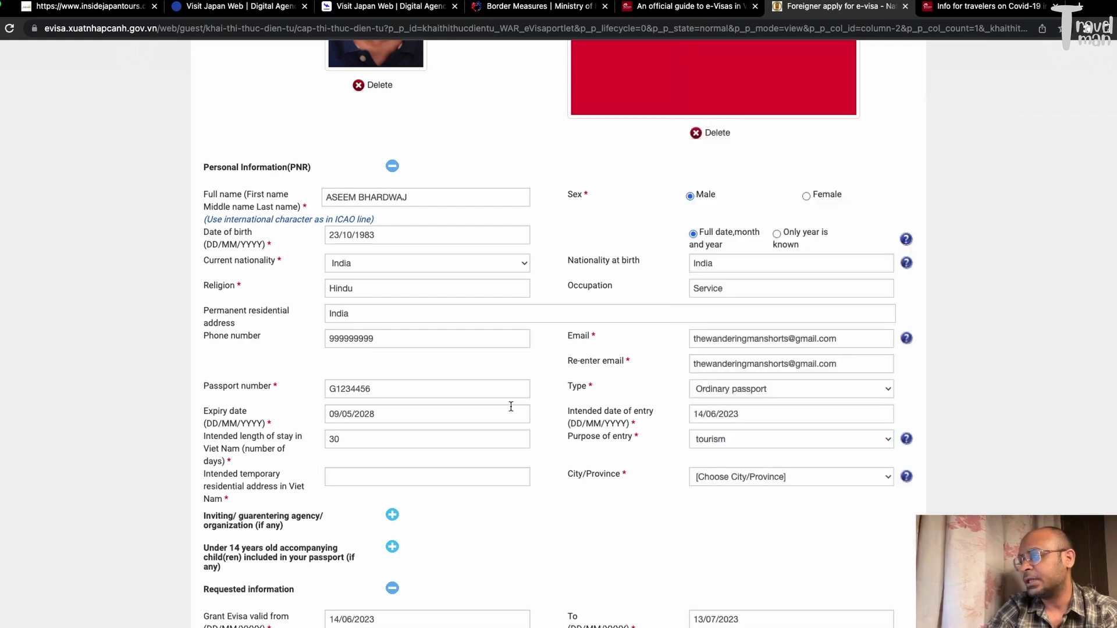
pyautogui.click(378, 416)
# Type TEST HOTEL as the temporary residential address and choose HO CHI MINH City
pyautogui.click(670, 433)
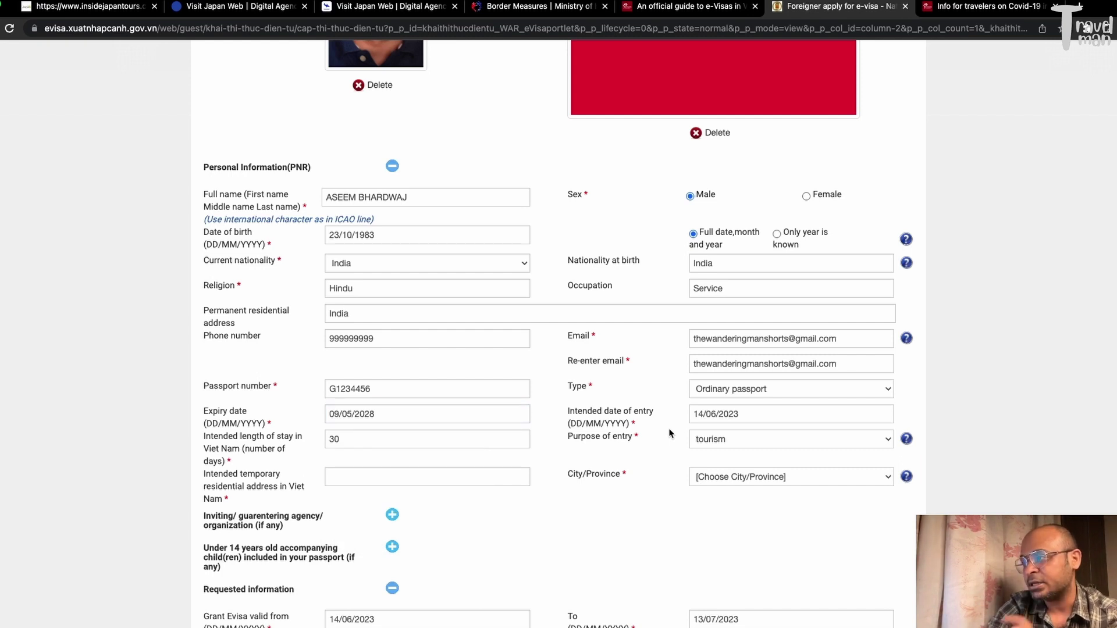
pyautogui.click(434, 439)
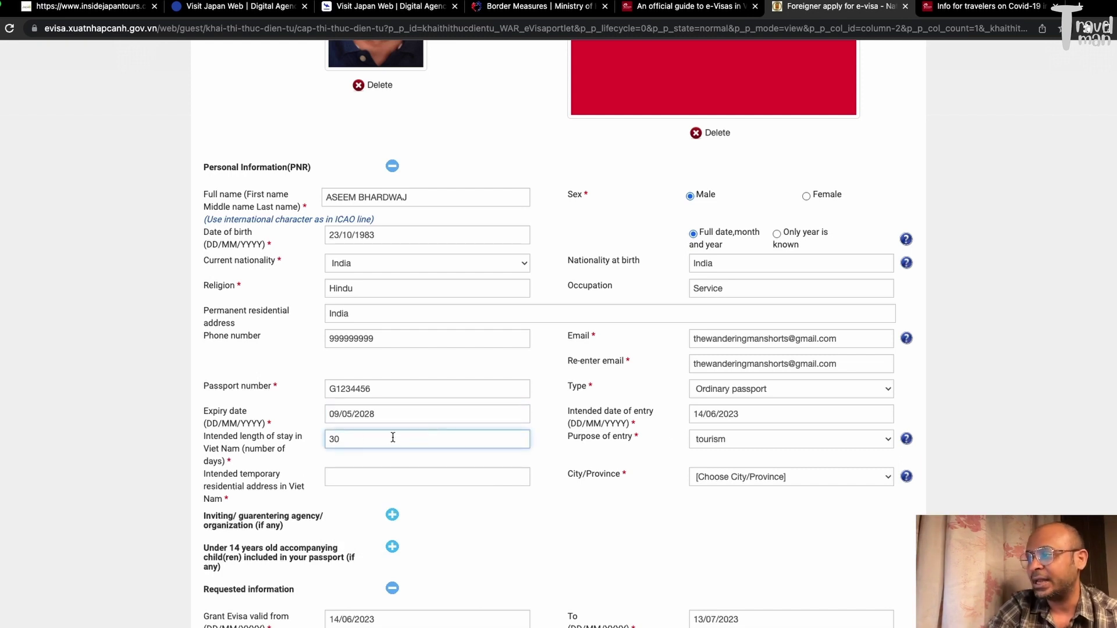
pyautogui.click(281, 451)
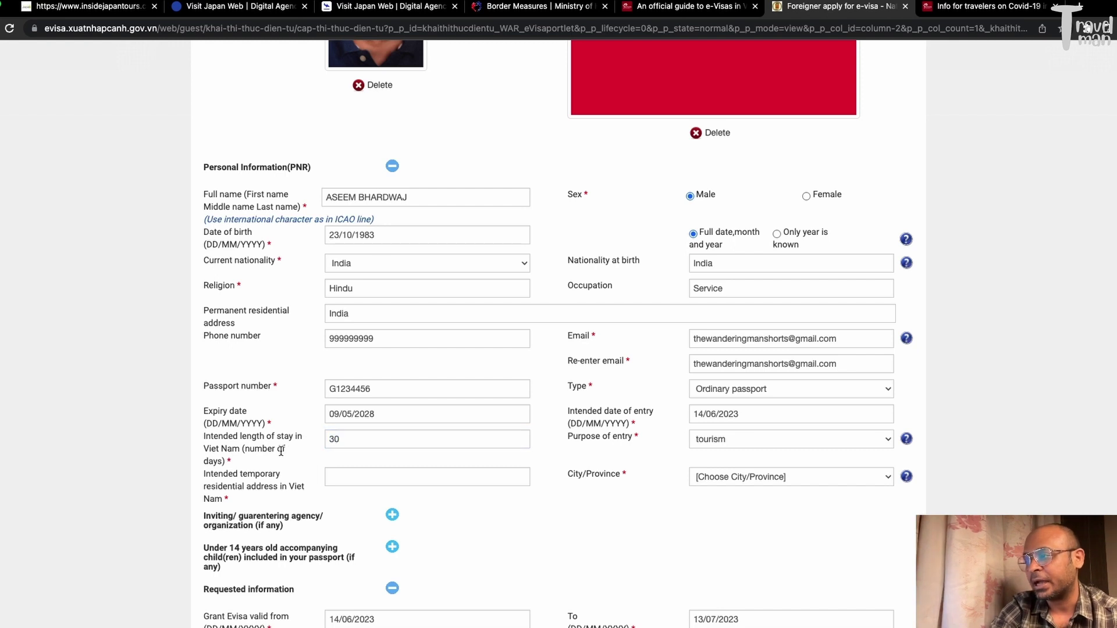
pyautogui.click(414, 481)
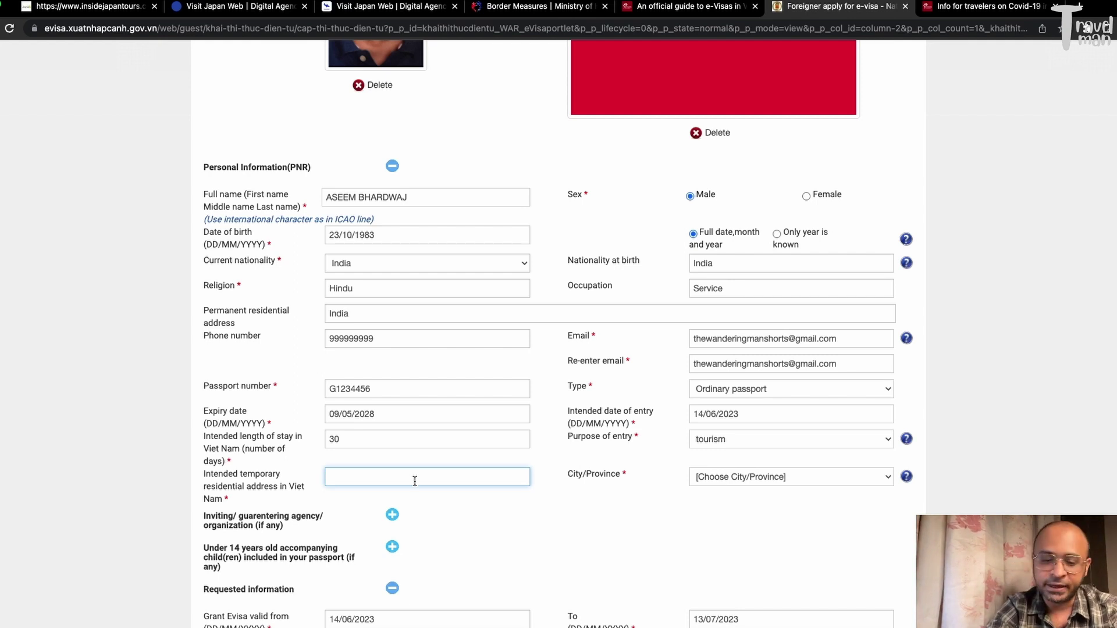
pyautogui.write('TEST HOTE')
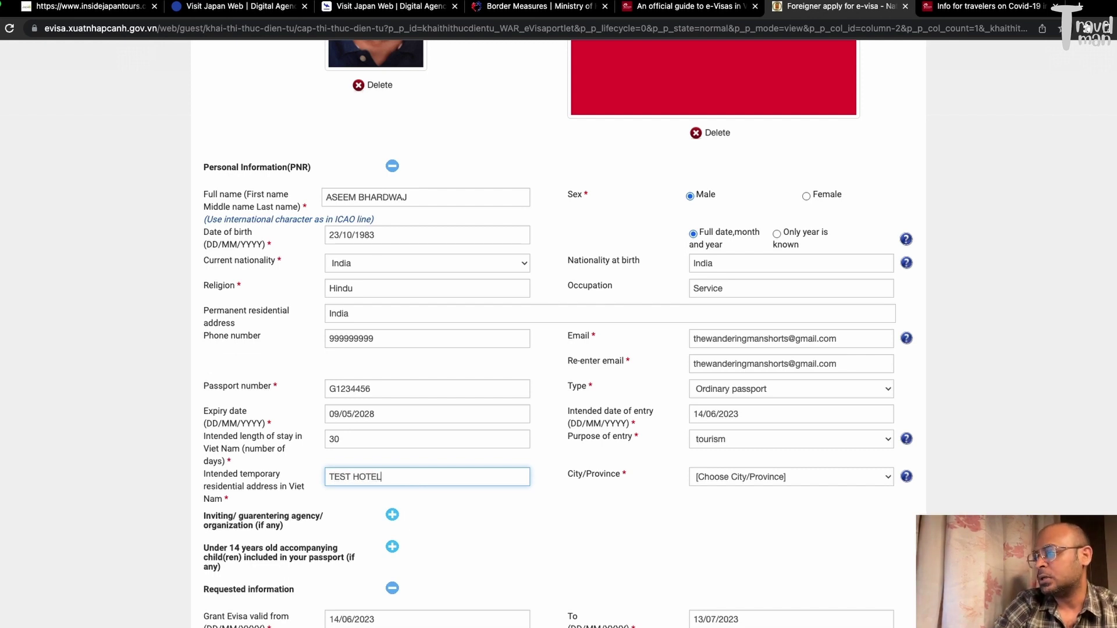
pyautogui.write('L')
pyautogui.click(735, 484)
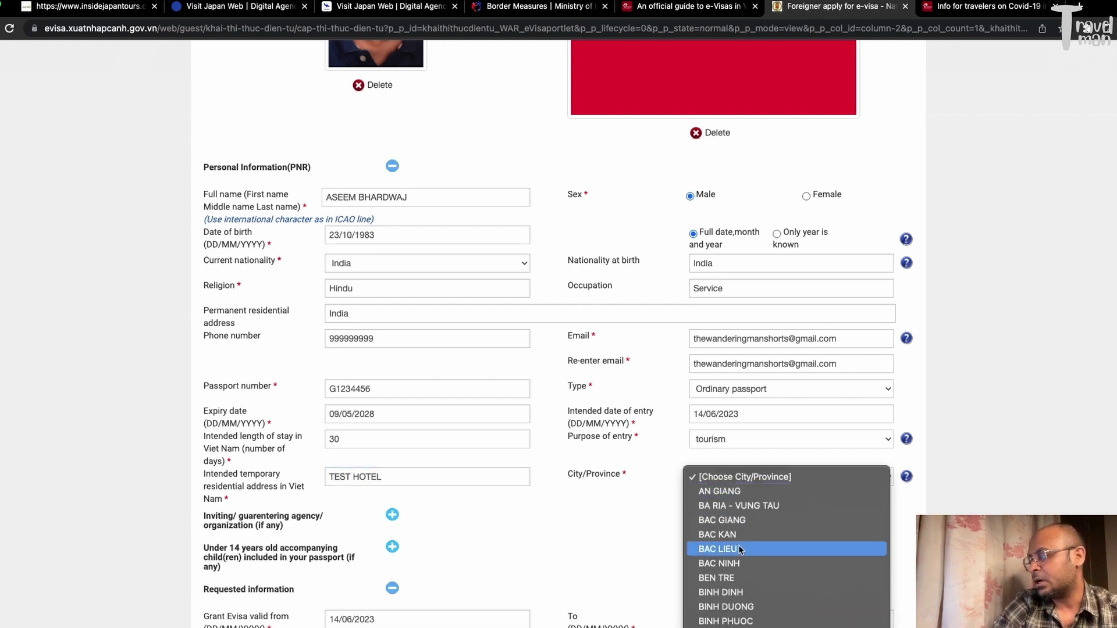
pyautogui.click(734, 625)
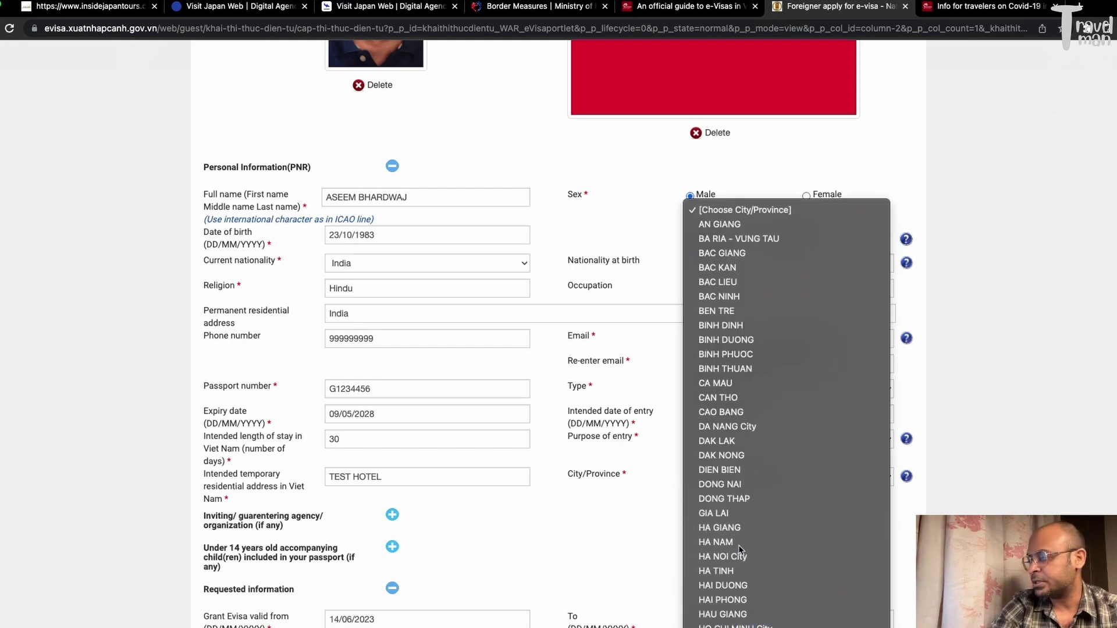
pyautogui.click(592, 525)
# Choose Tinh Bien Landport as the allowed entry checkpoint
pyautogui.scroll(-3, 544, 519)
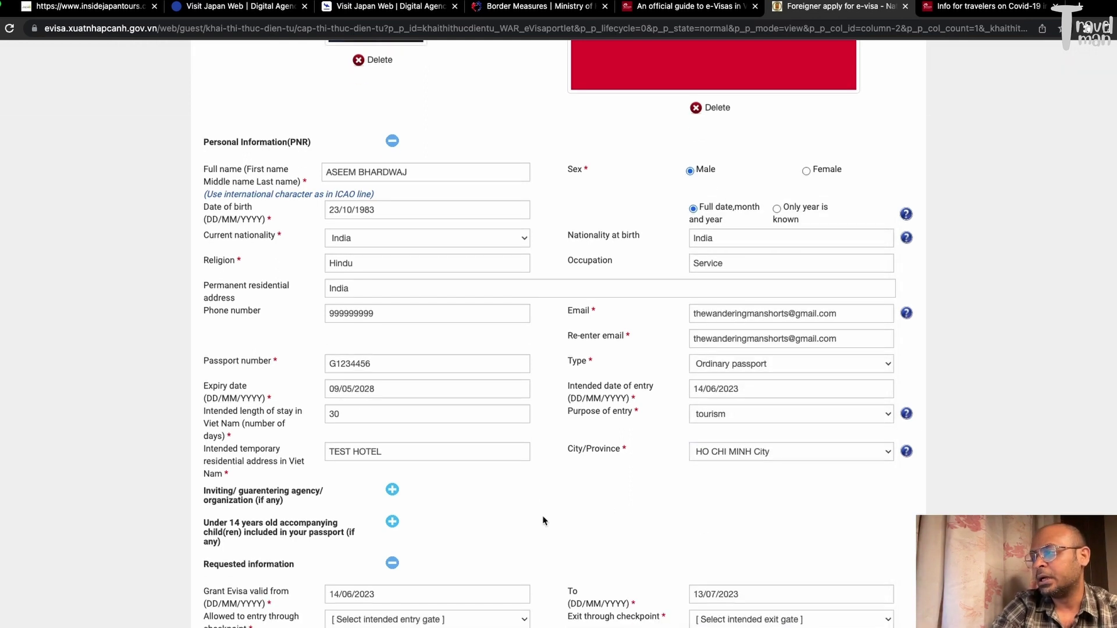
pyautogui.scroll(-1, 544, 519)
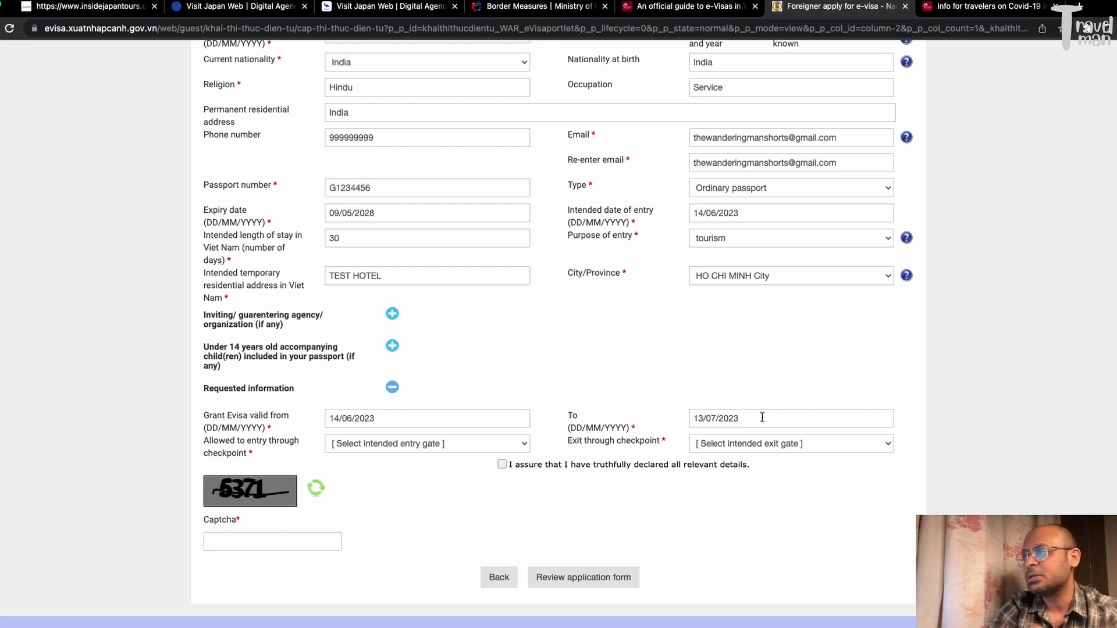
pyautogui.click(418, 444)
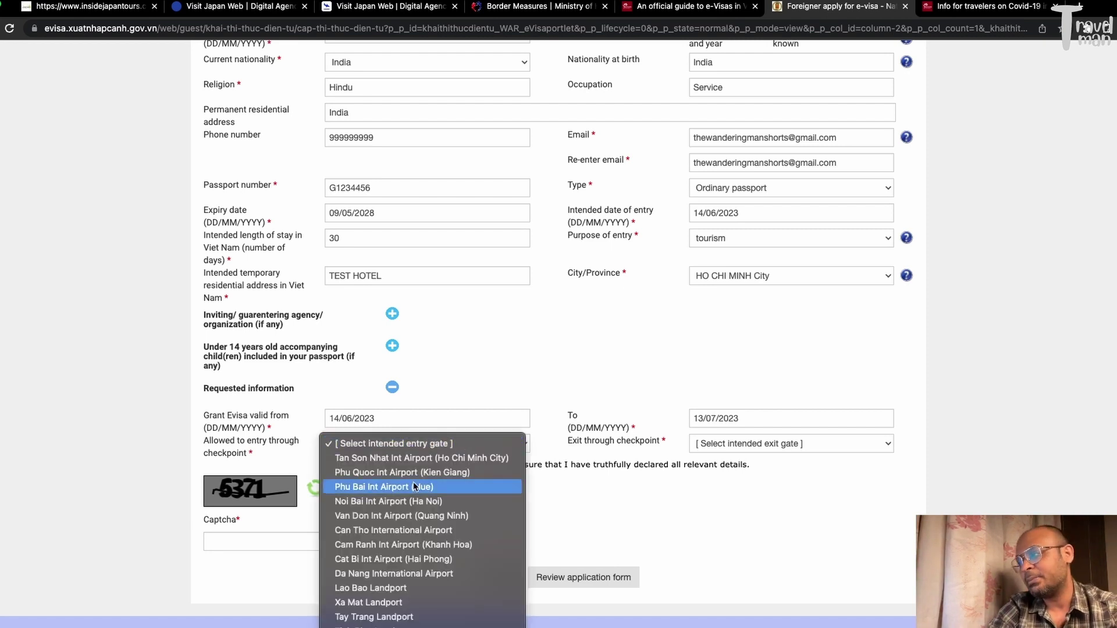
pyautogui.press('h')
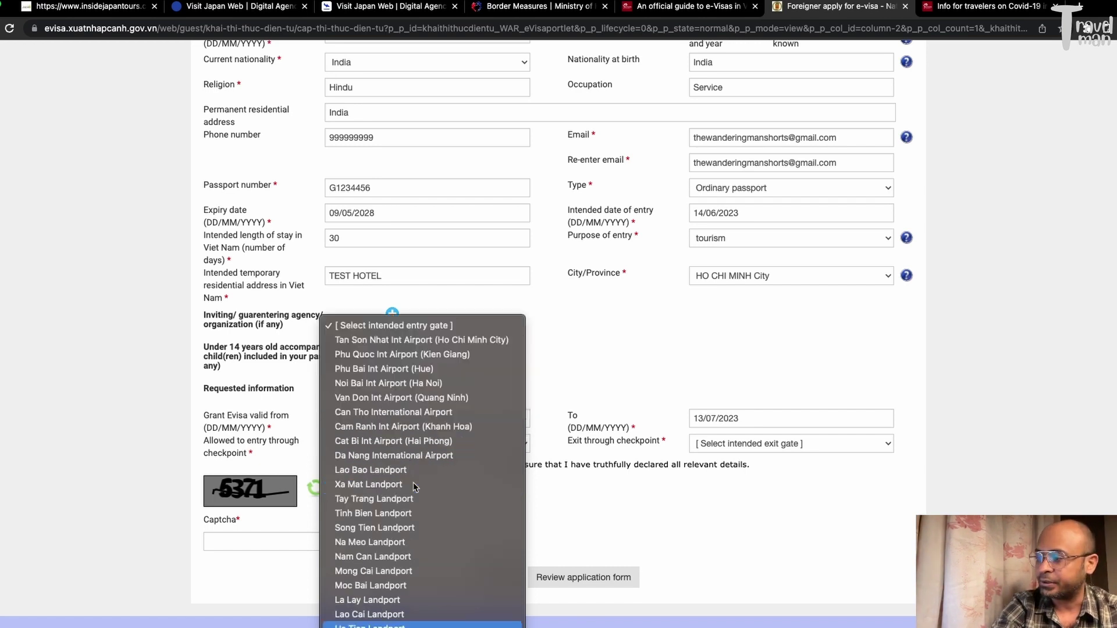
pyautogui.press('Down')
pyautogui.press('Down')
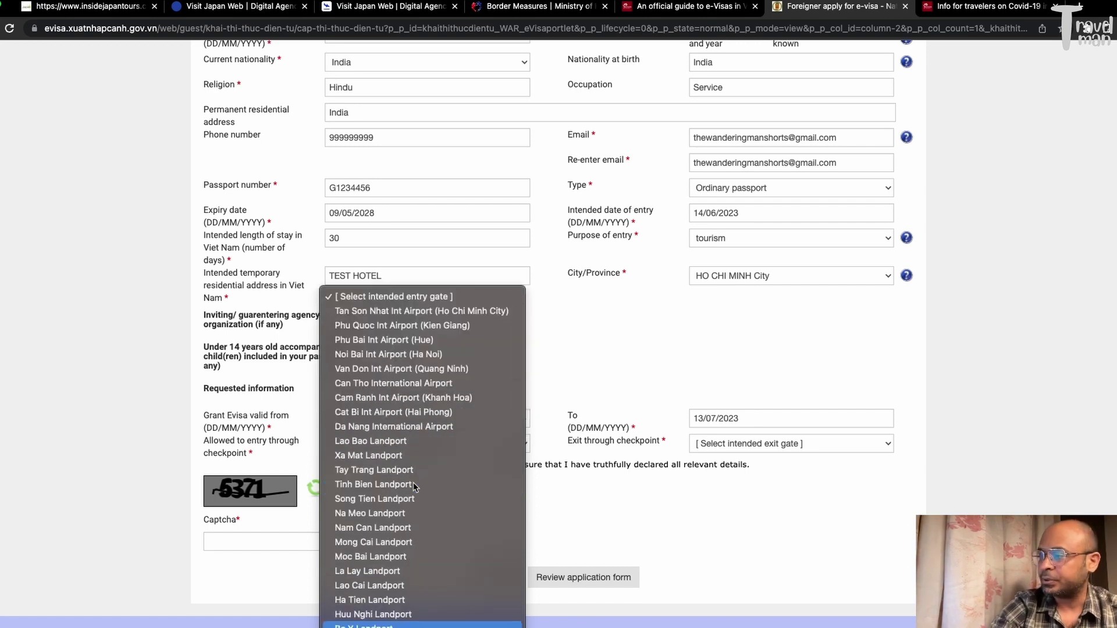
pyautogui.press('Down')
pyautogui.press('Up')
pyautogui.press('Up')
pyautogui.press('Up')
pyautogui.press('Up')
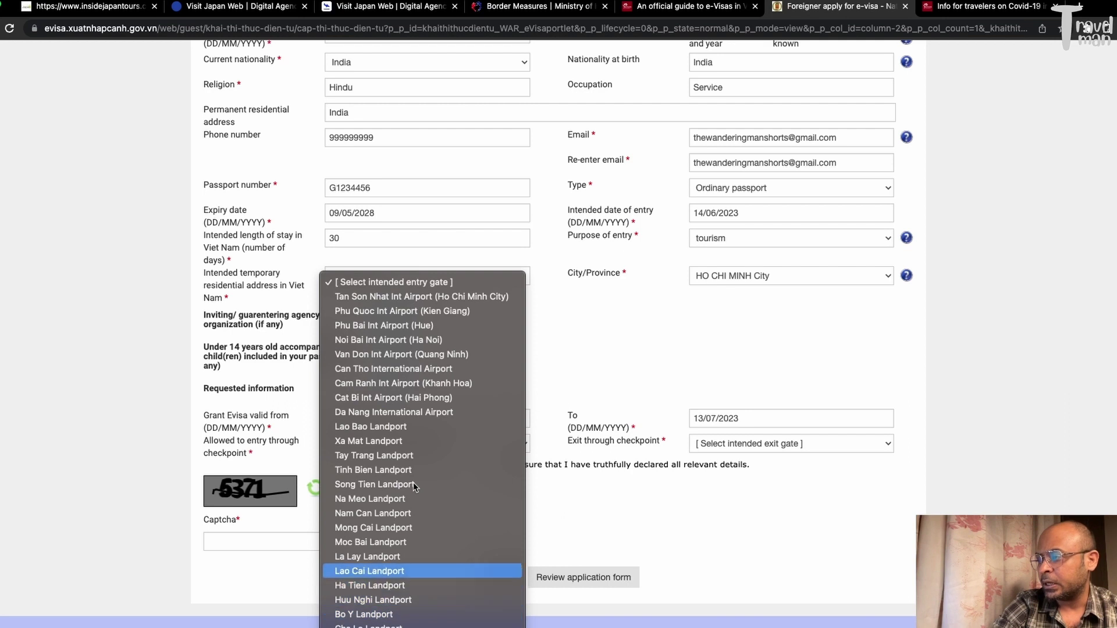
pyautogui.press('Up')
pyautogui.press('Up')
pyautogui.press('Up')
pyautogui.press('Up')
pyautogui.press('Up')
pyautogui.press('Up')
pyautogui.press('Up')
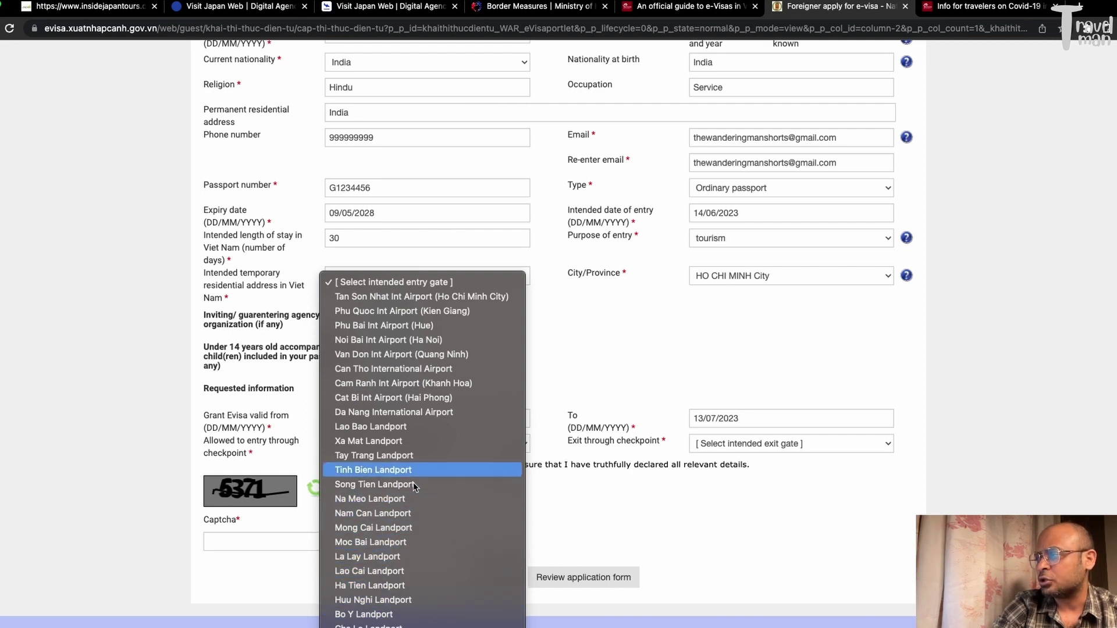
pyautogui.press('Return')
# Set the exit checkpoint to Can Tho International Airport
pyautogui.click(721, 451)
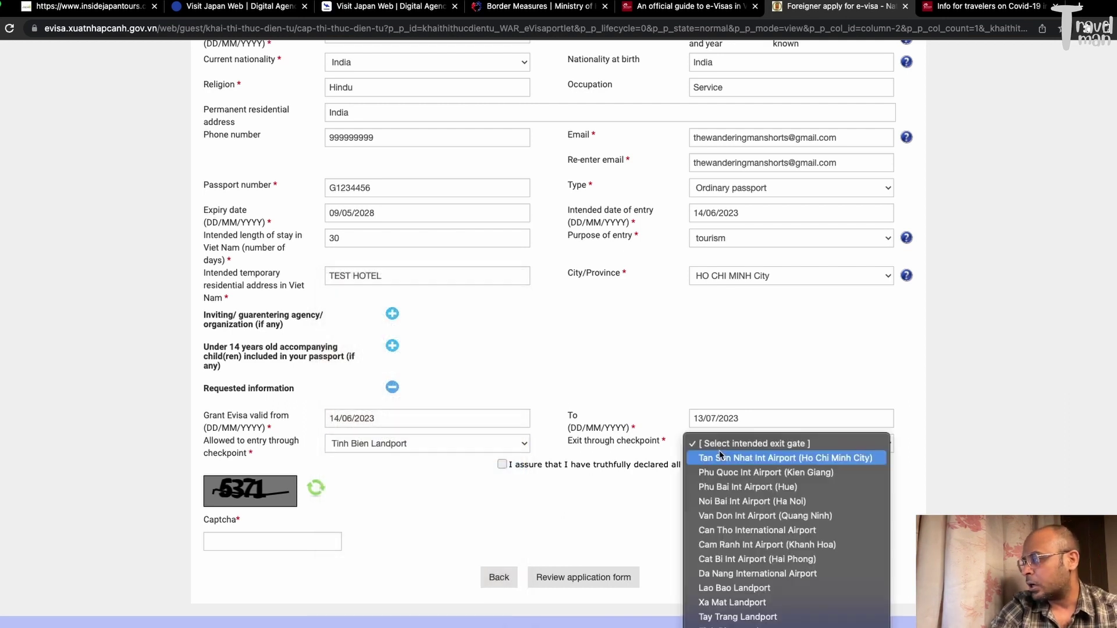
pyautogui.write('ho')
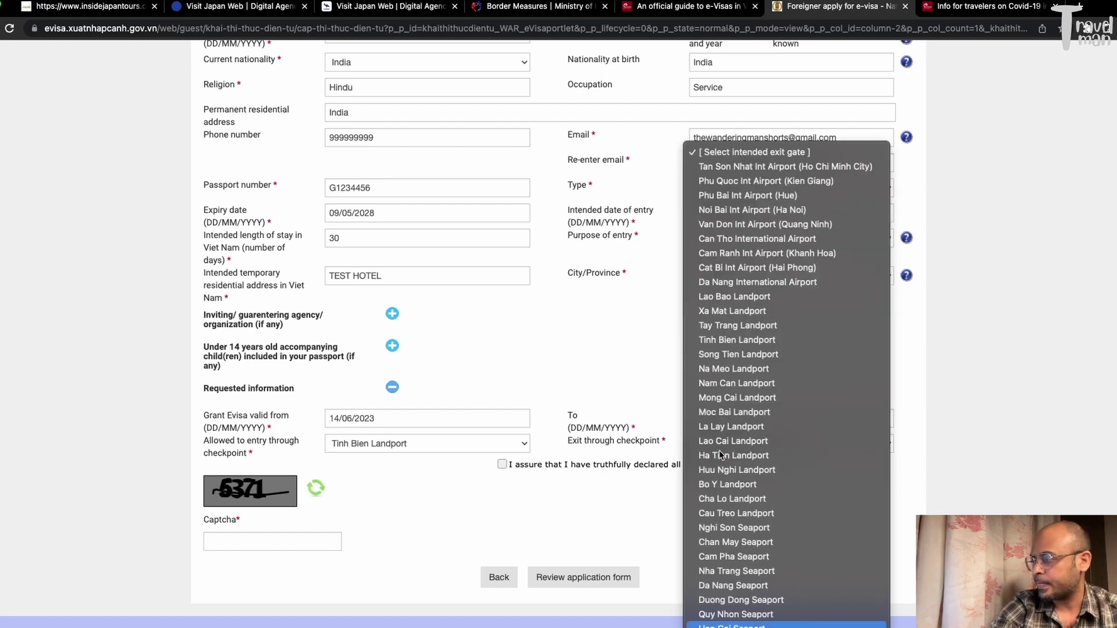
pyautogui.press('Down')
pyautogui.press('Down')
pyautogui.press('Down')
pyautogui.press('Down')
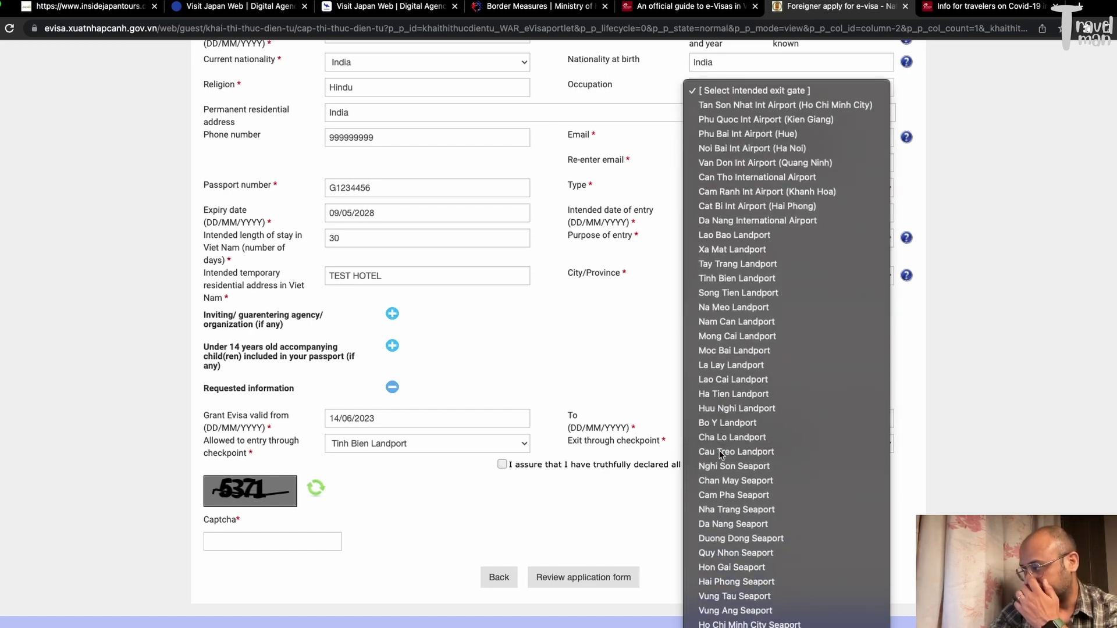
pyautogui.press('Return')
pyautogui.click(721, 453)
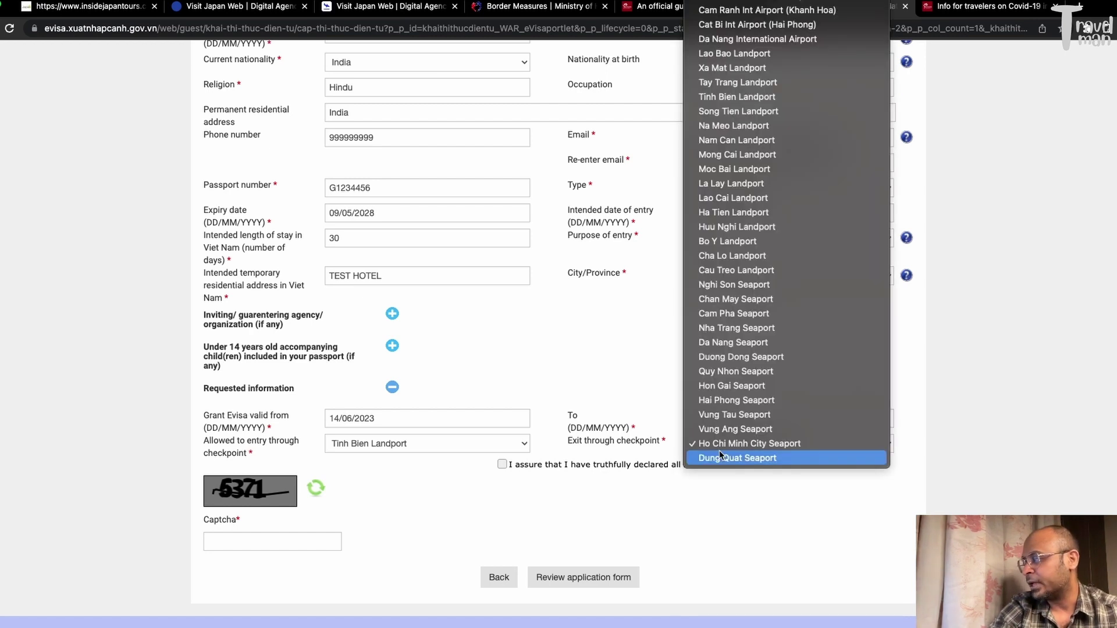
pyautogui.click(778, 3)
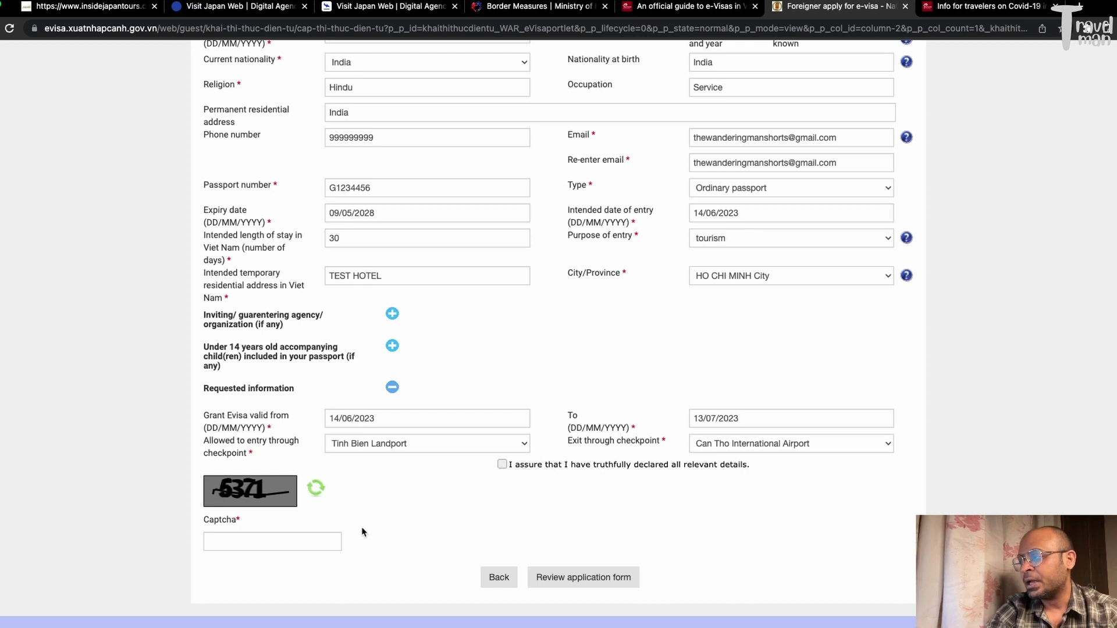
# Fill in the captcha, agree to the truthful declaration, and submit the application for review
pyautogui.click(292, 537)
pyautogui.write('5')
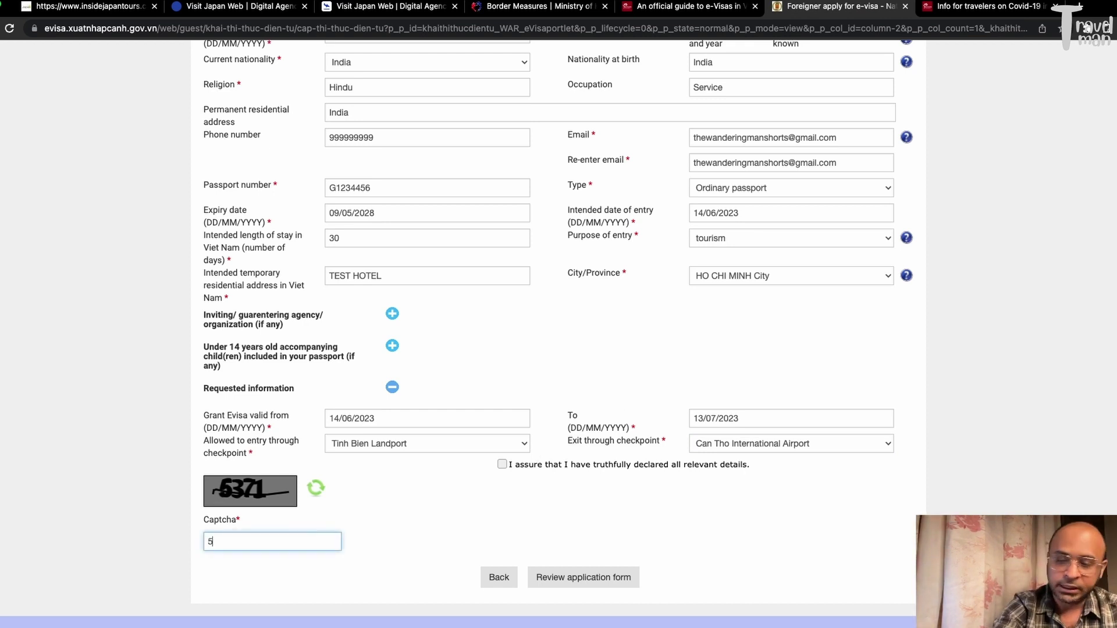
pyautogui.write('371')
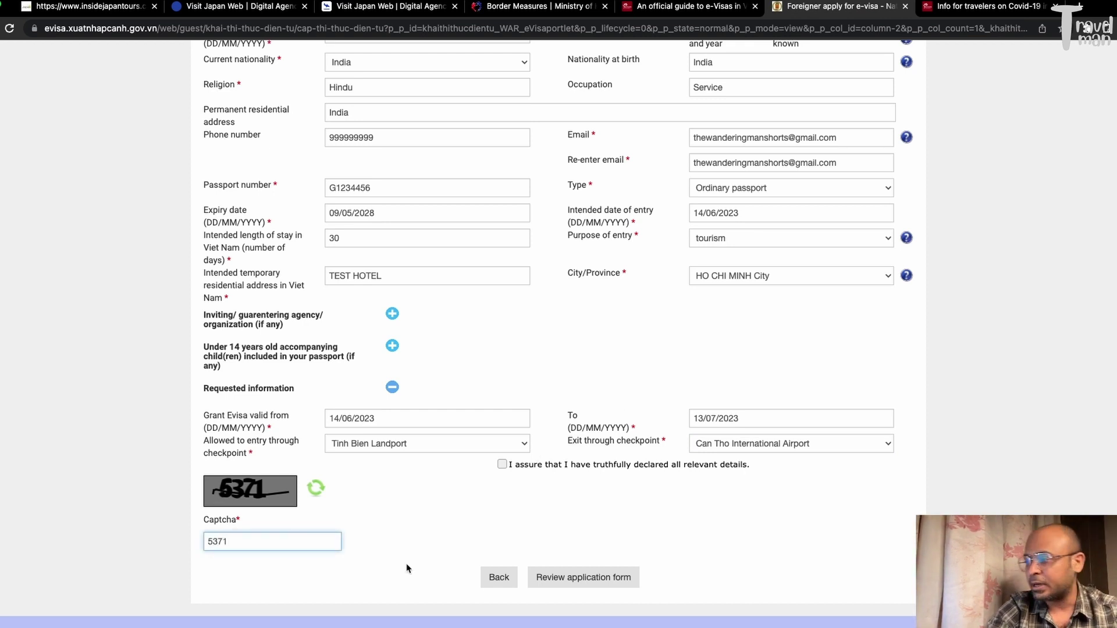
pyautogui.click(609, 579)
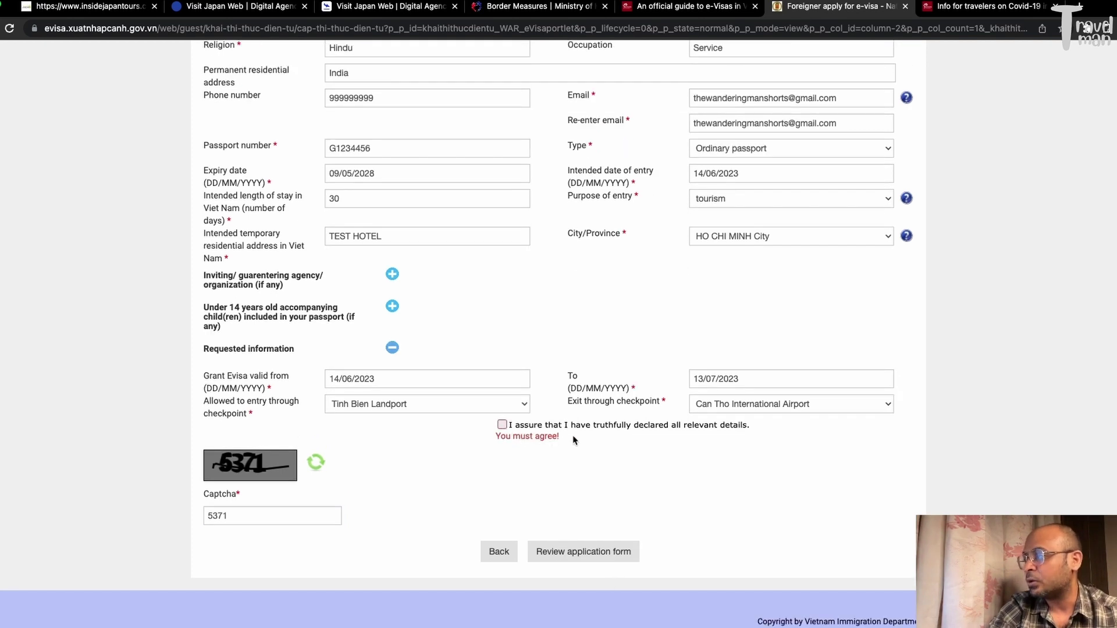
pyautogui.click(502, 425)
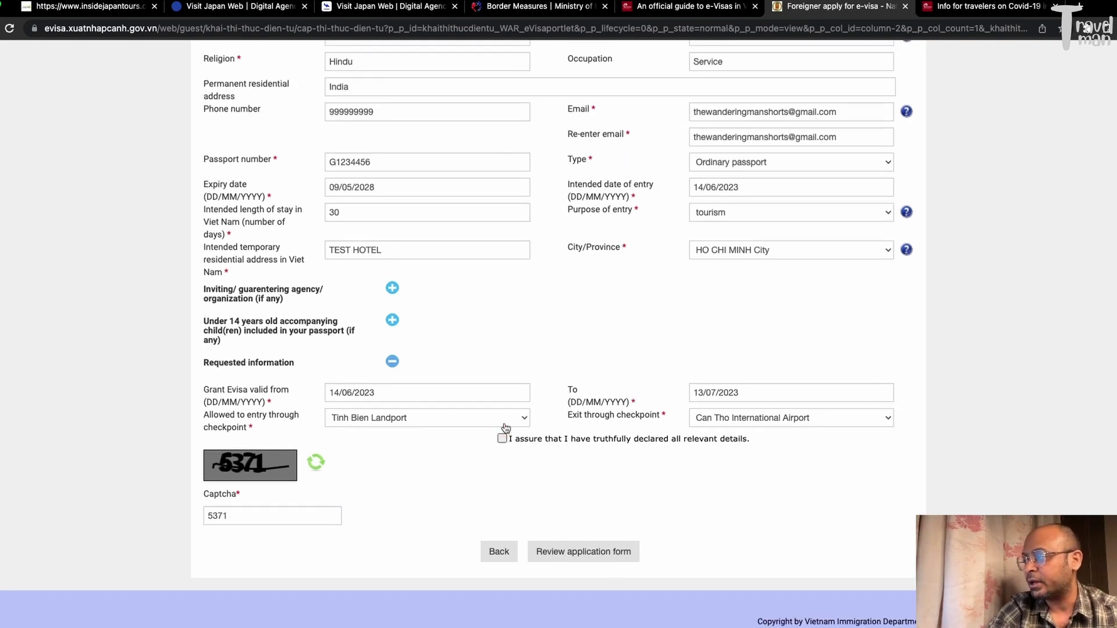
pyautogui.click(592, 554)
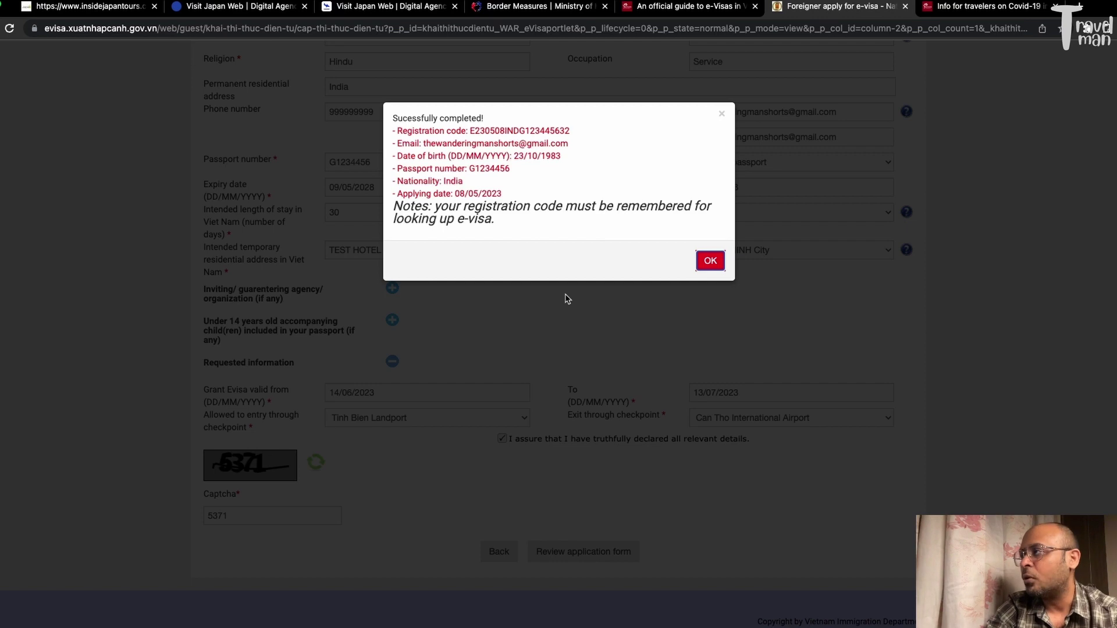
# Select the issued registration code and close the success notice with OK
pyautogui.moveTo(571, 131); pyautogui.dragTo(470, 127)
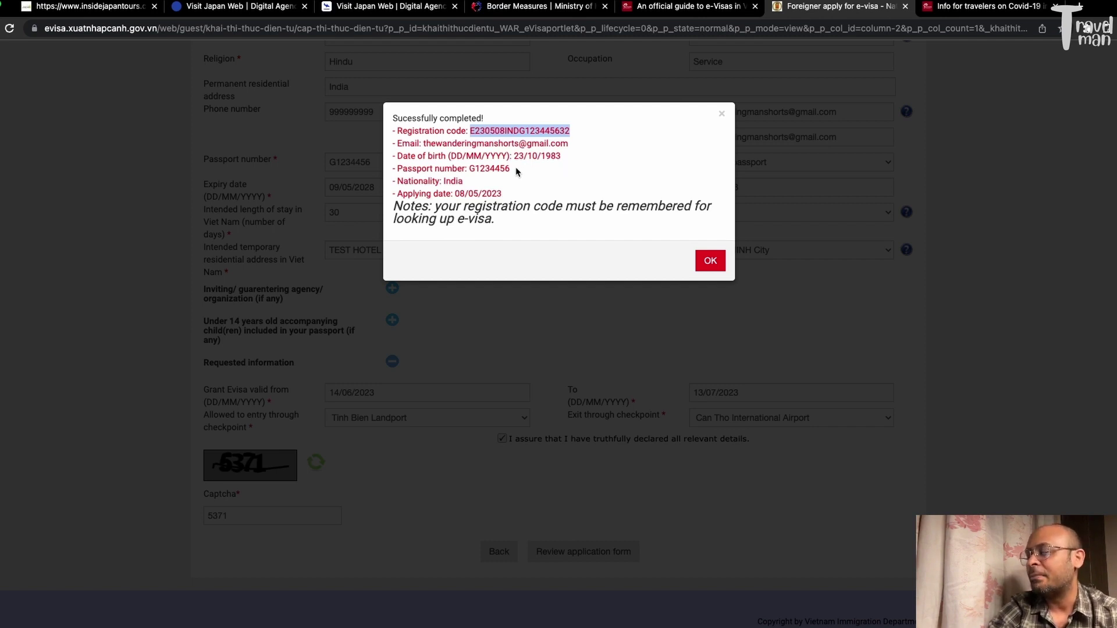
pyautogui.click(709, 259)
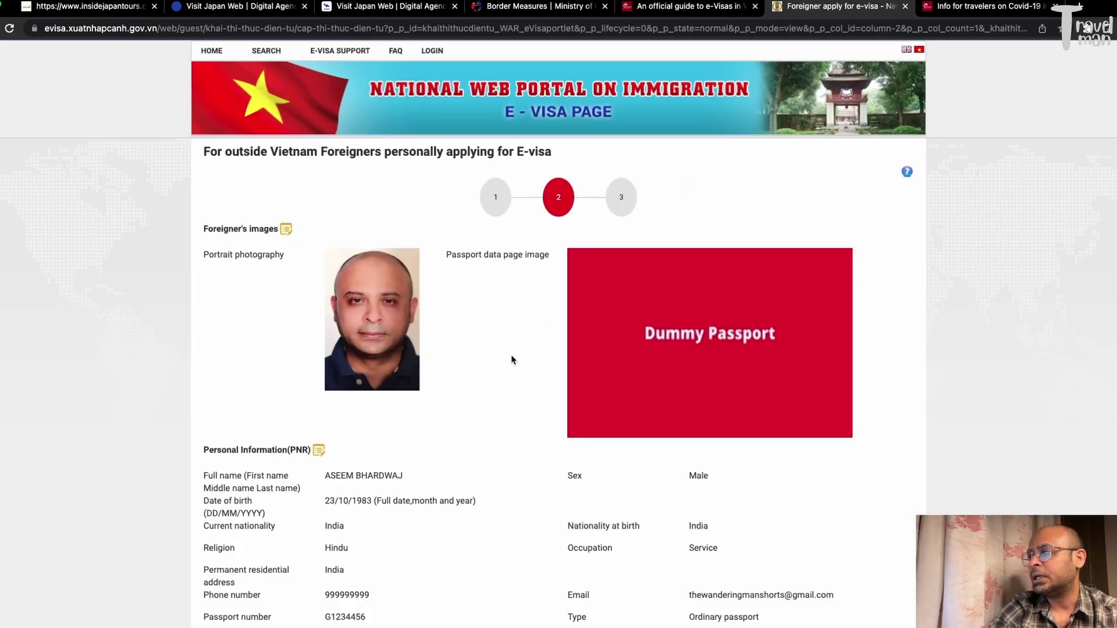
# Review the step-2 application summary and proceed to payment of the 25 USD e-visa fee
pyautogui.scroll(-6, 919, 370)
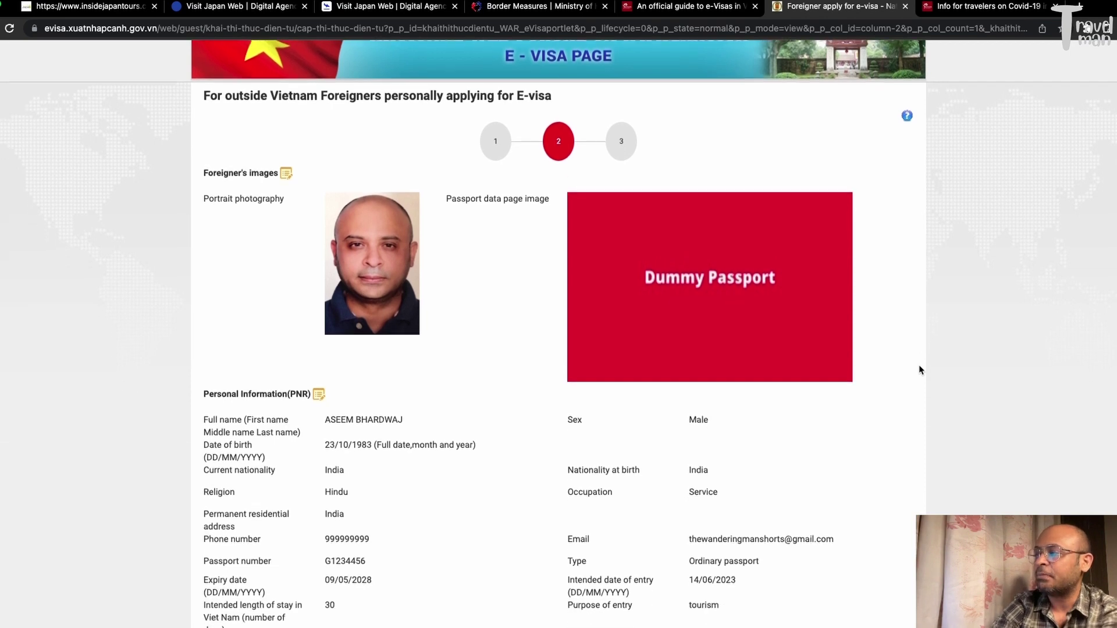
pyautogui.scroll(-1, 919, 370)
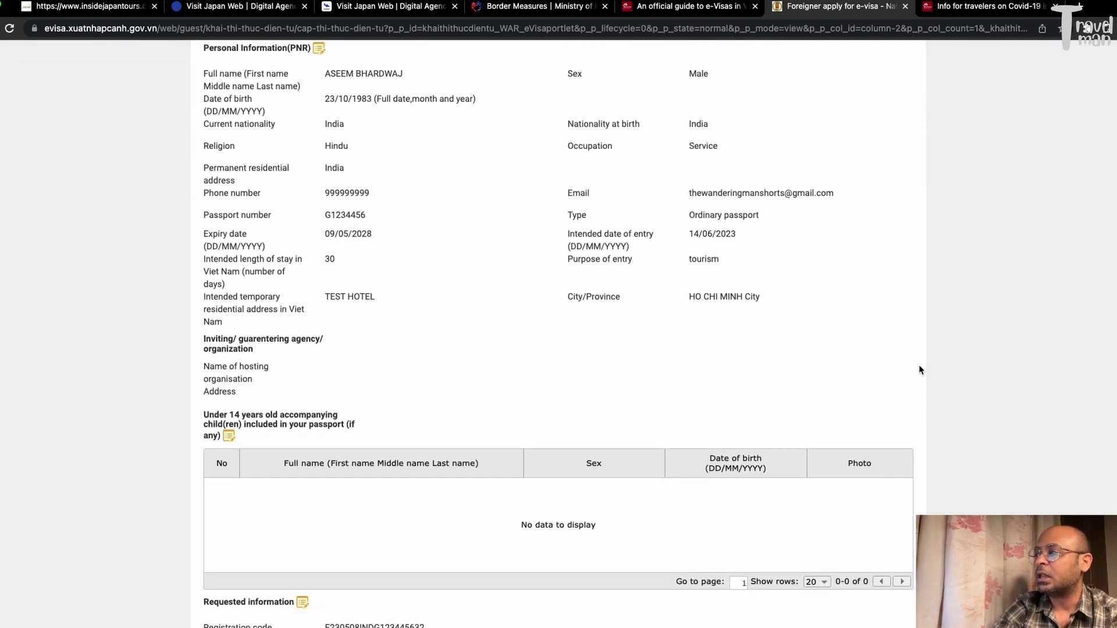
pyautogui.scroll(3, 919, 370)
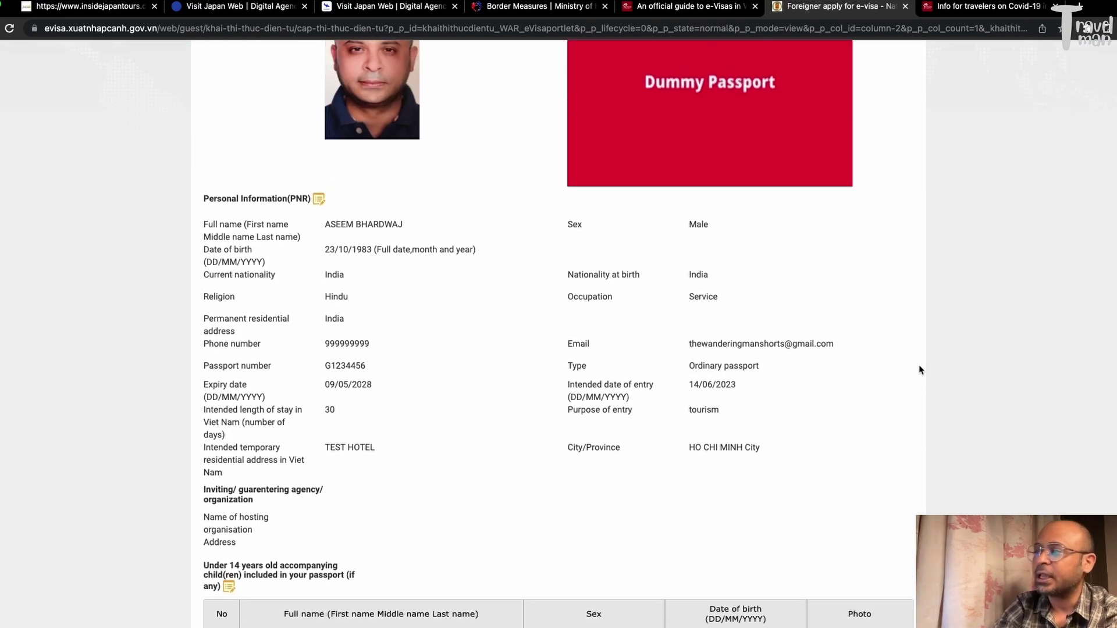
pyautogui.scroll(-5, 919, 370)
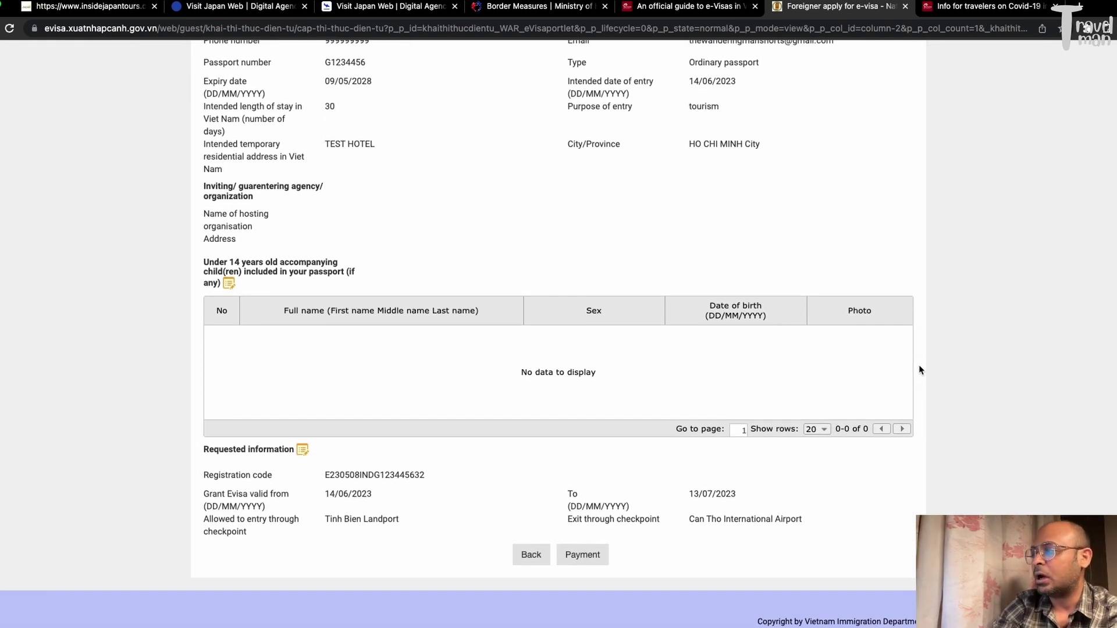
pyautogui.click(584, 557)
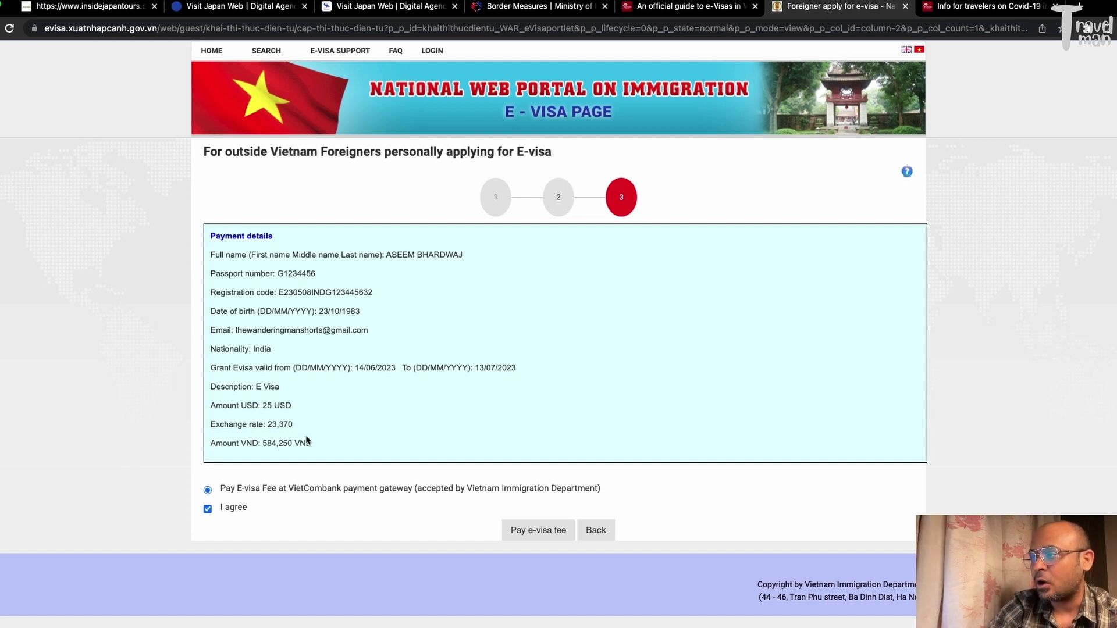
pyautogui.moveTo(298, 423); pyautogui.dragTo(264, 440)
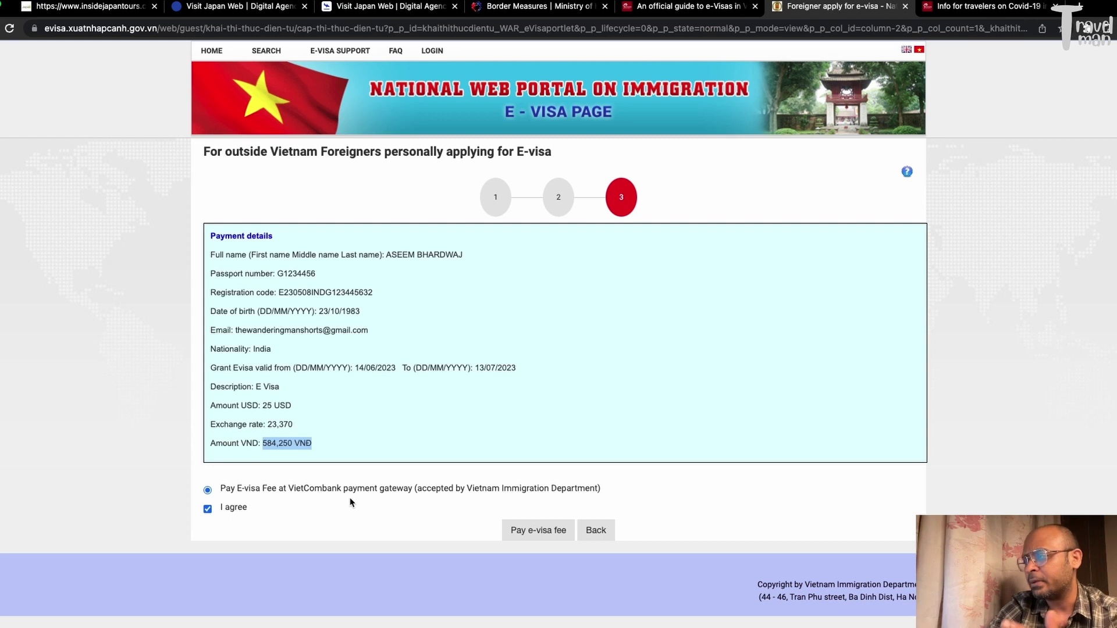
pyautogui.click(545, 541)
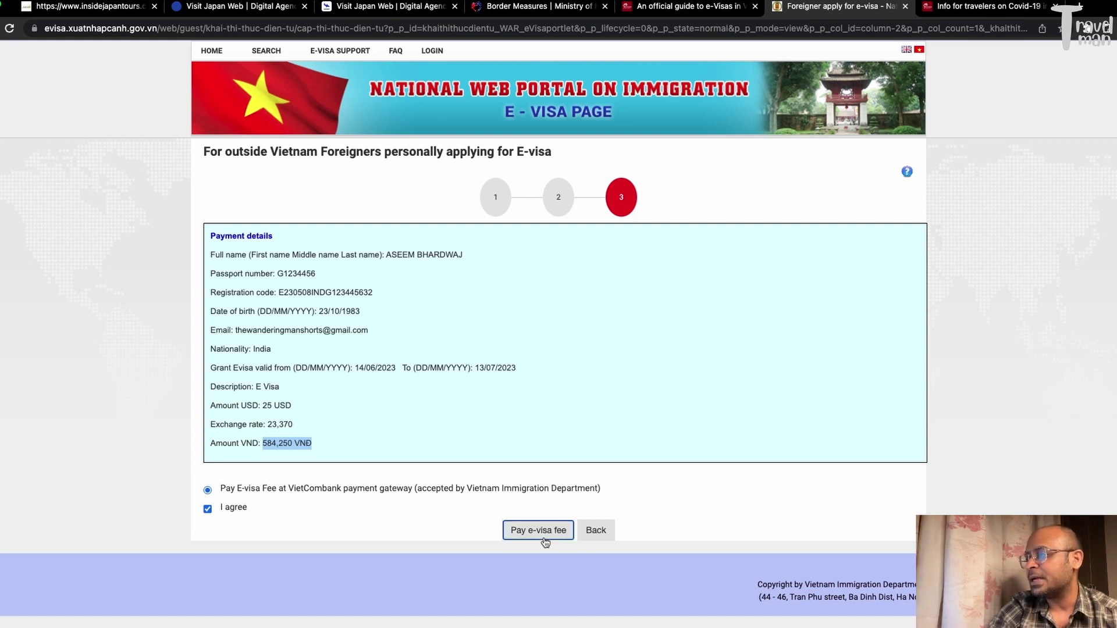